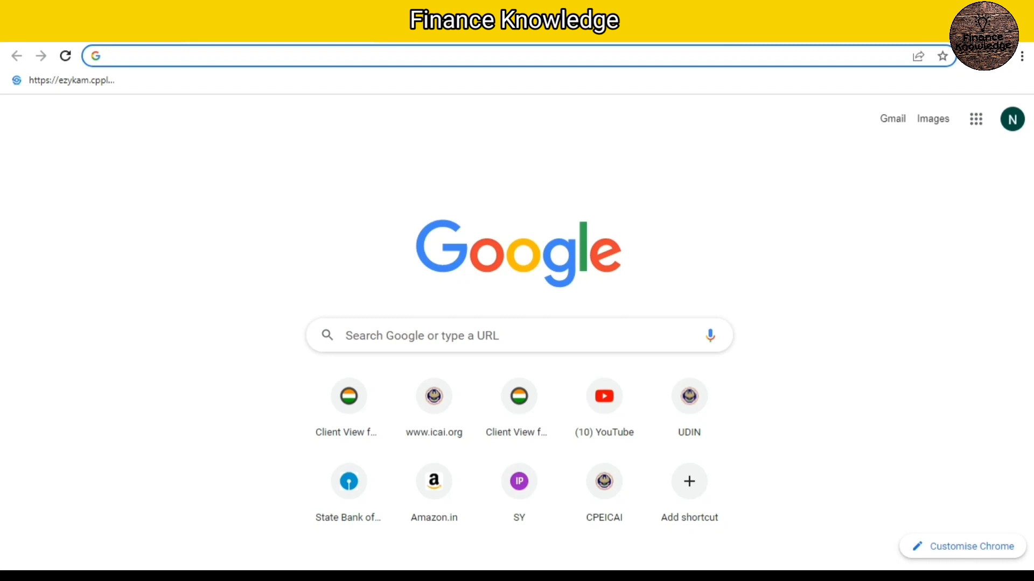
Step: Search Google for "gst login", open the GST portal from the results and go to its home page
left_click(485, 336)
type("GST")
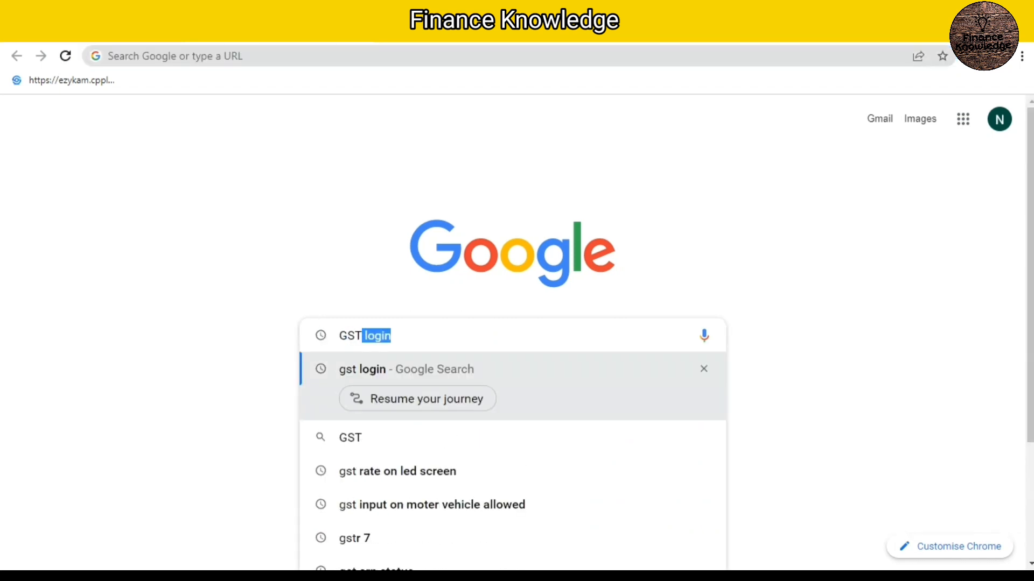
key("Return")
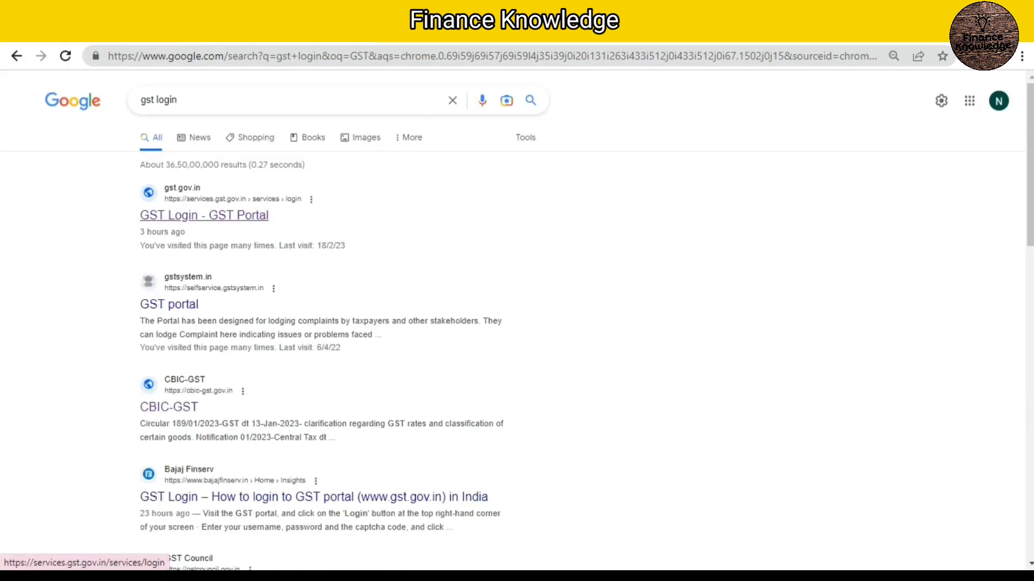
left_click(204, 216)
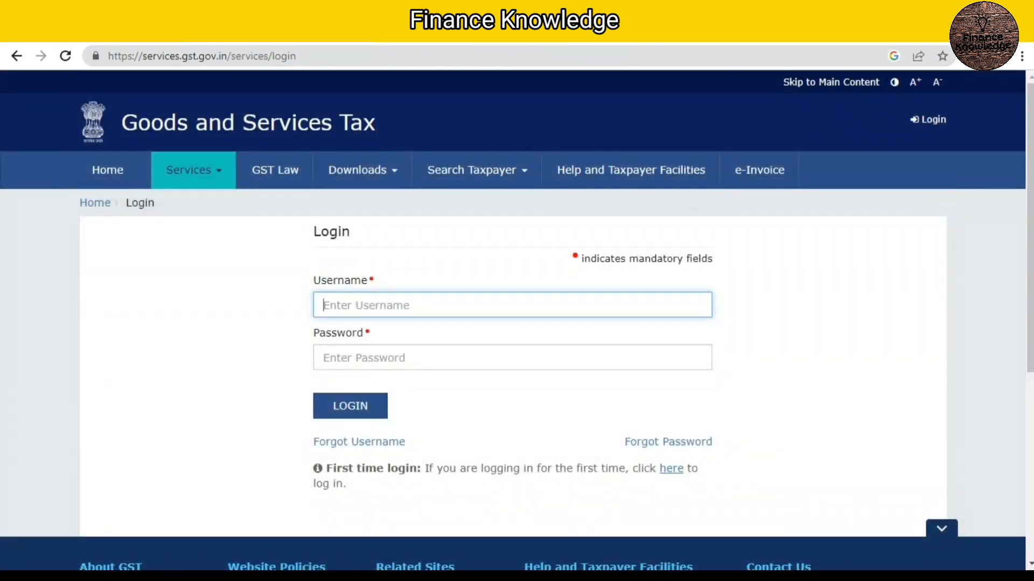
left_click(108, 170)
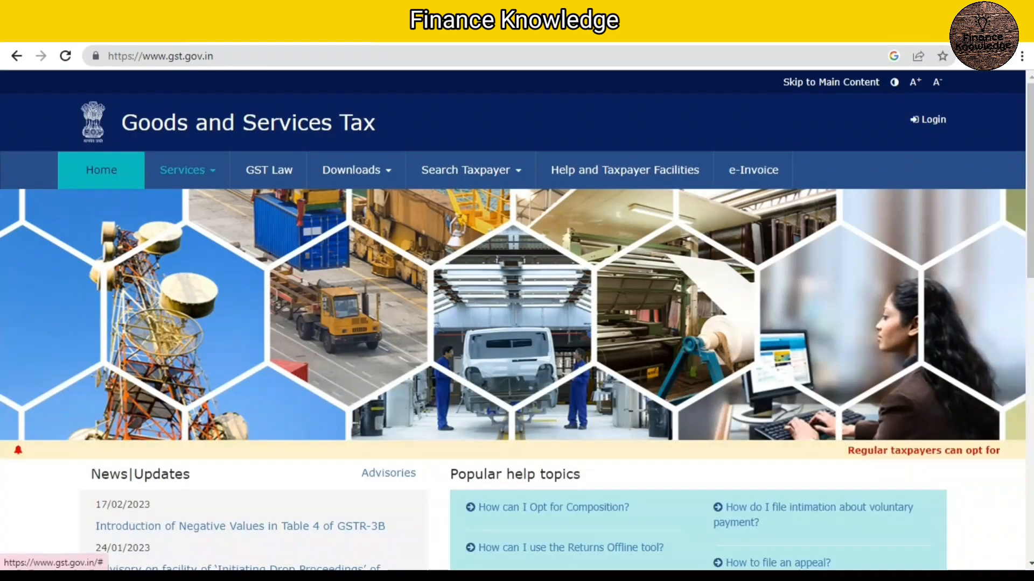
Step: Open the New Registration form among the GST portal's registration services
left_click(188, 170)
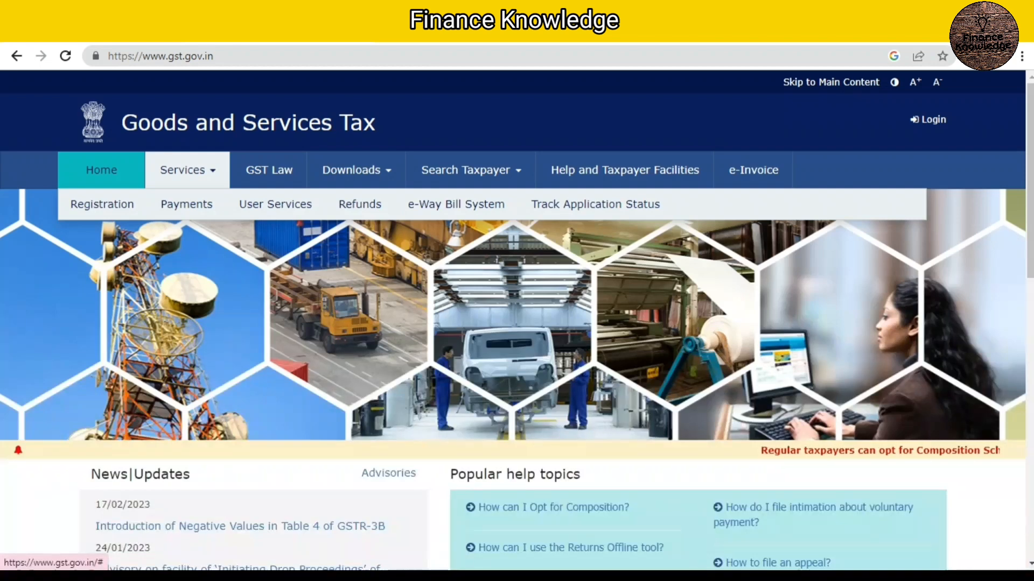
mouse_move(102, 205)
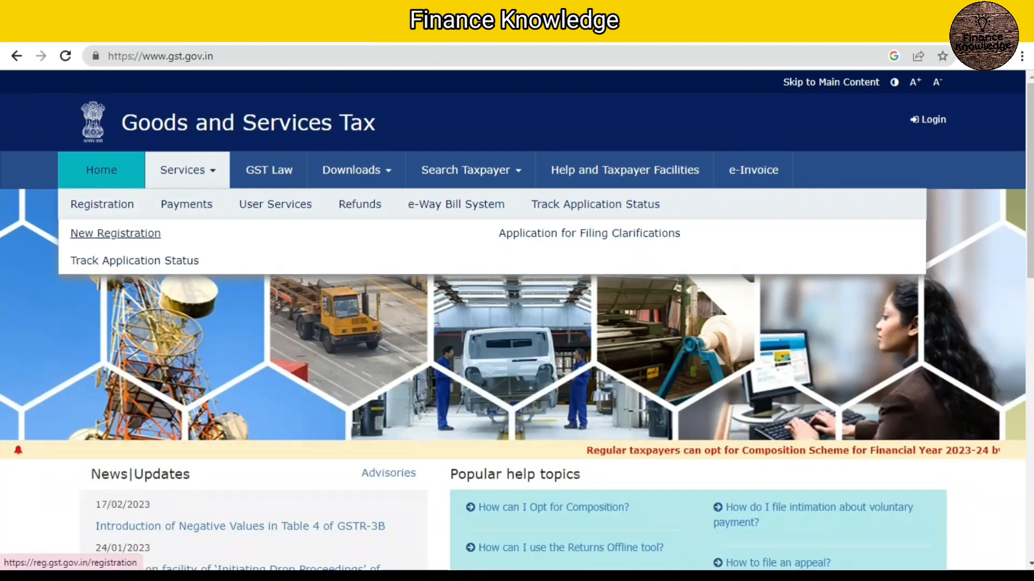
left_click(115, 233)
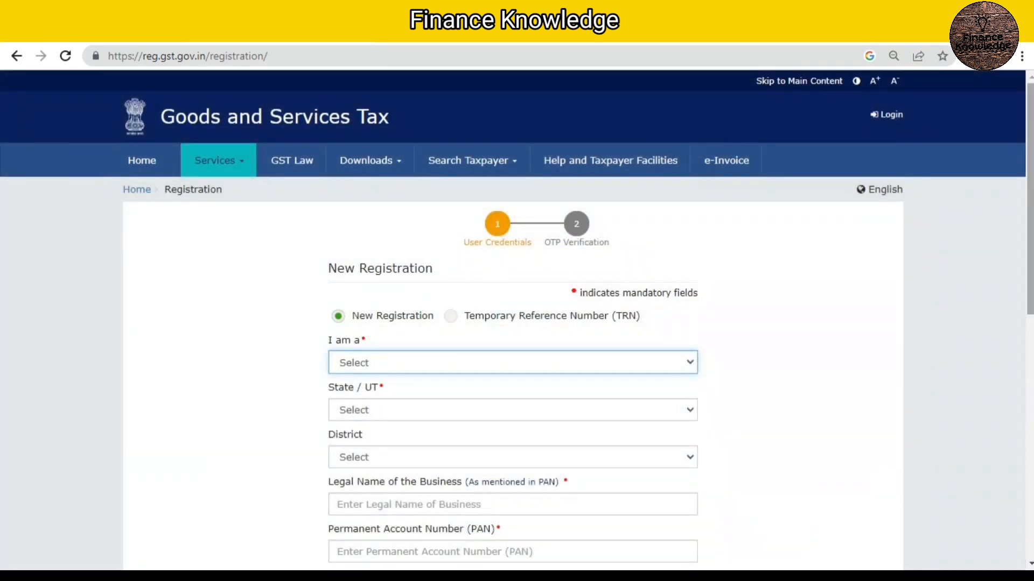
Step: Set the applicant type to Taxpayer, the state to Rajasthan and the district to Jaipur
left_click_drag(1031, 199, 1031, 256)
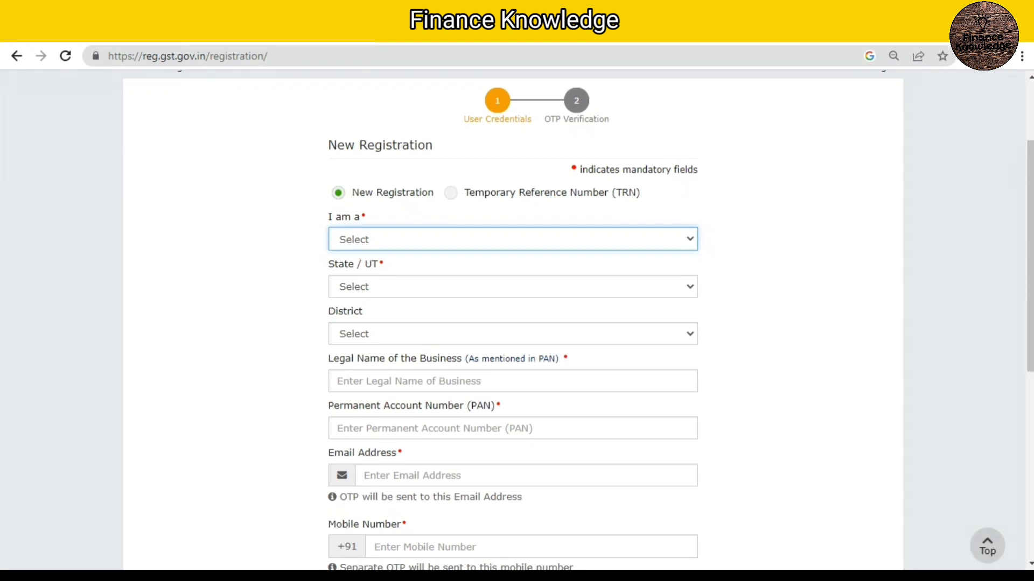
left_click(513, 239)
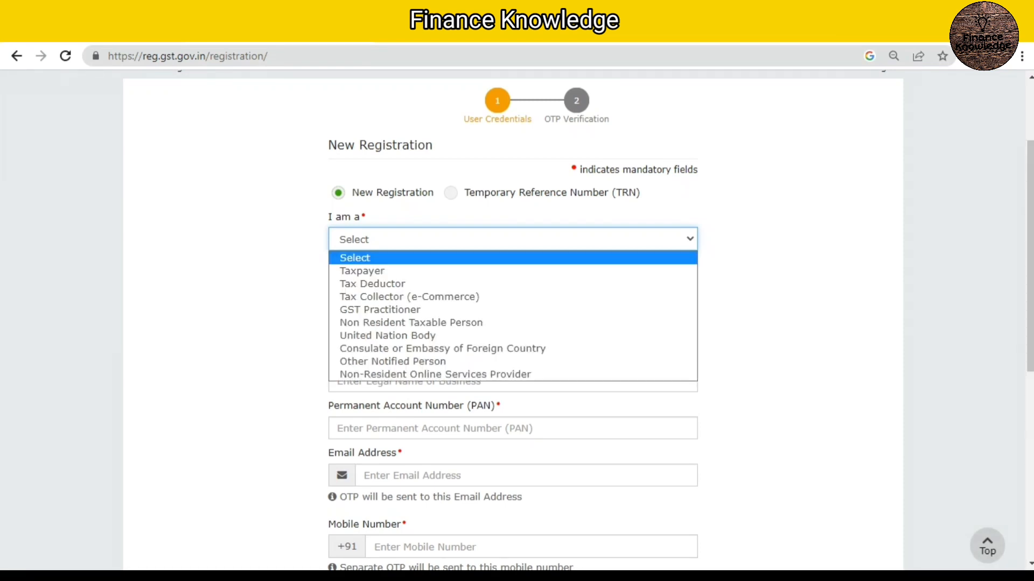
left_click(512, 271)
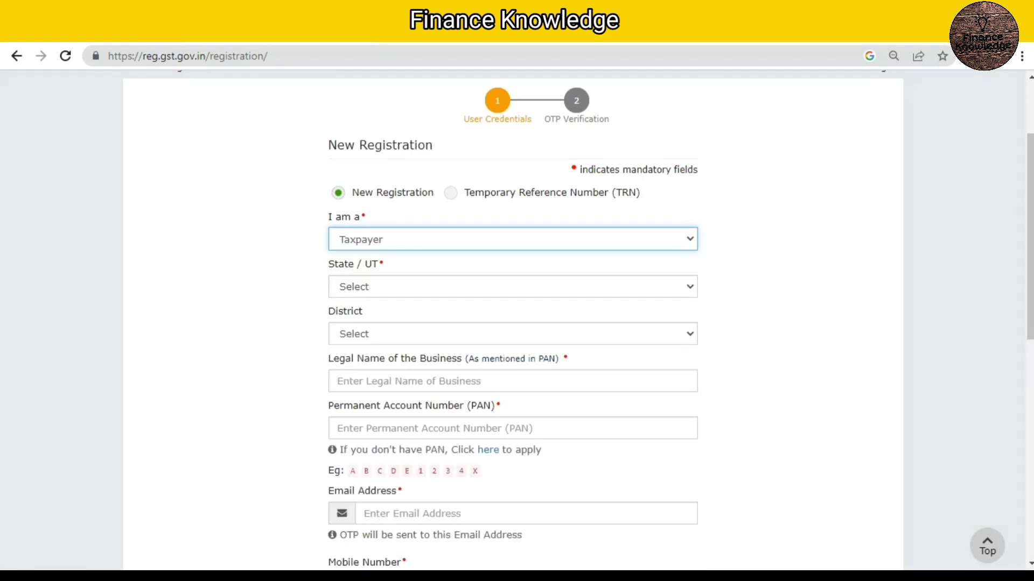
left_click_drag(1030, 237, 1030, 270)
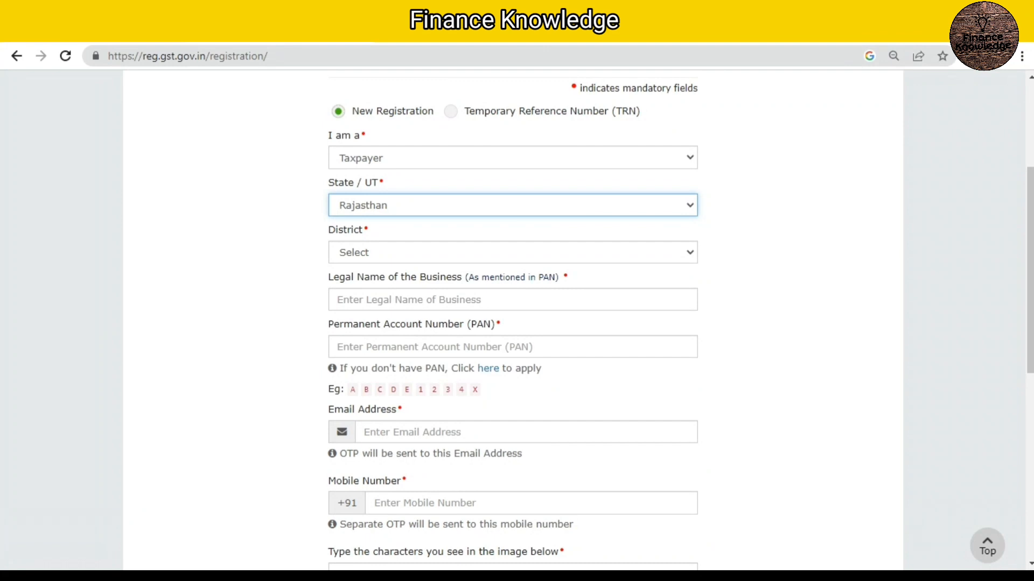
left_click(513, 252)
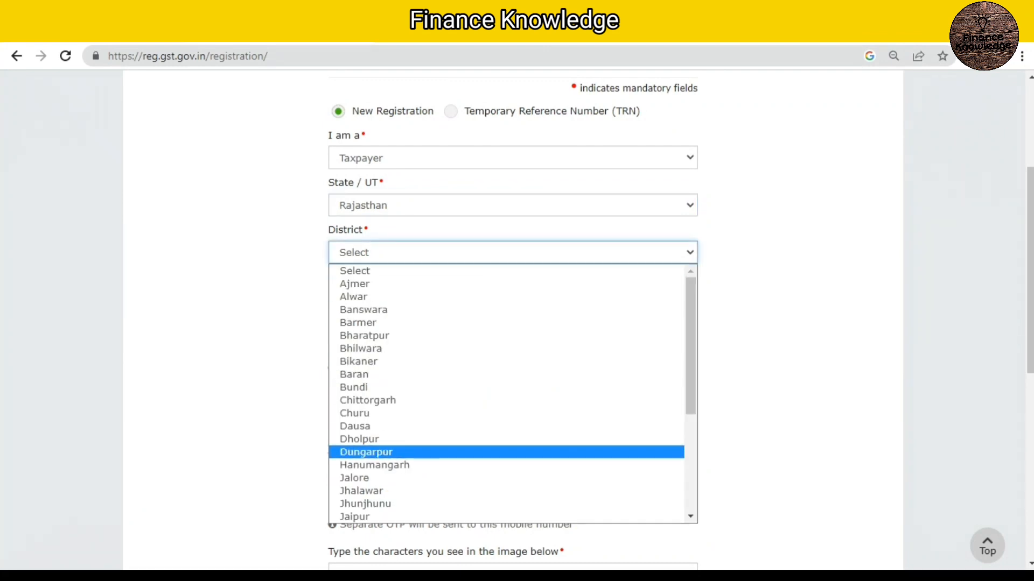
left_click(356, 517)
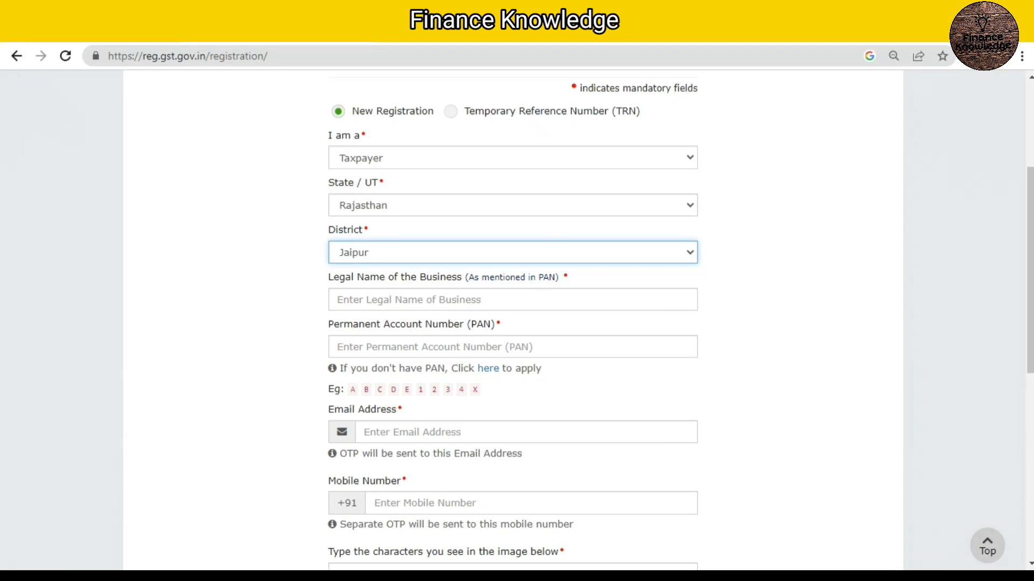
Step: Enter the legal name of the business and its Permanent Account Number (PAN) in the registration form
left_click(409, 300)
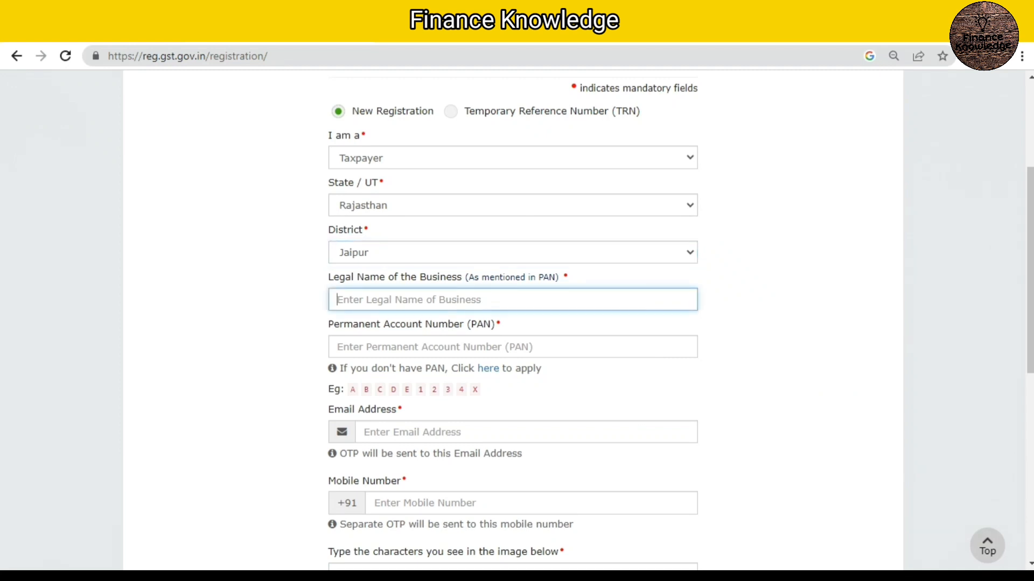
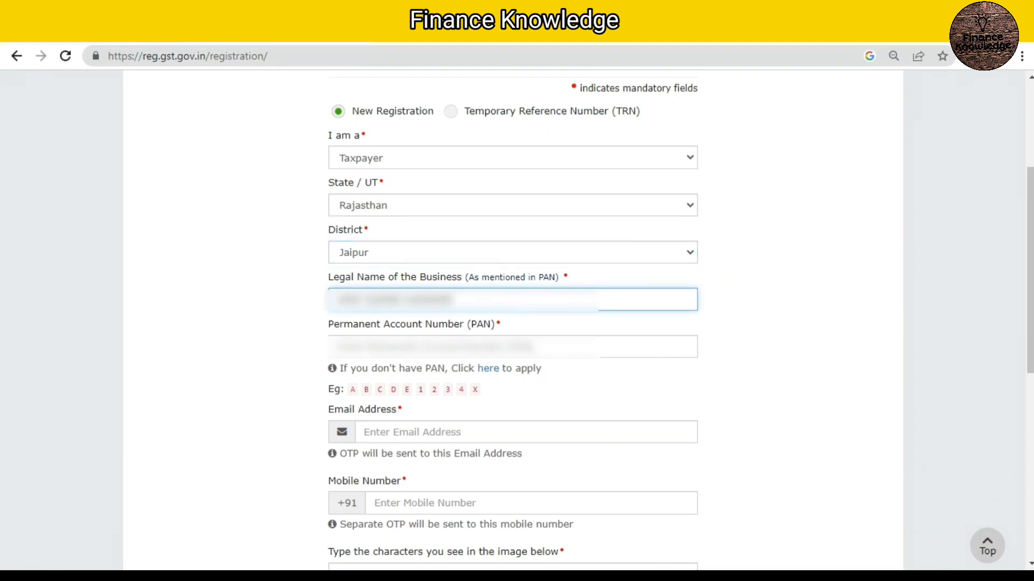
key("Tab")
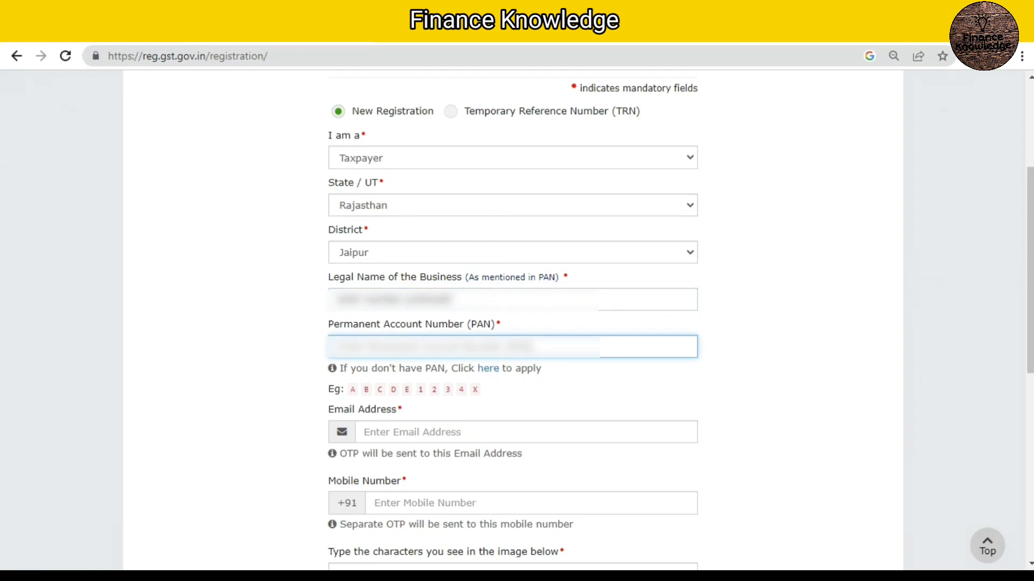
type("ABCDE1234X")
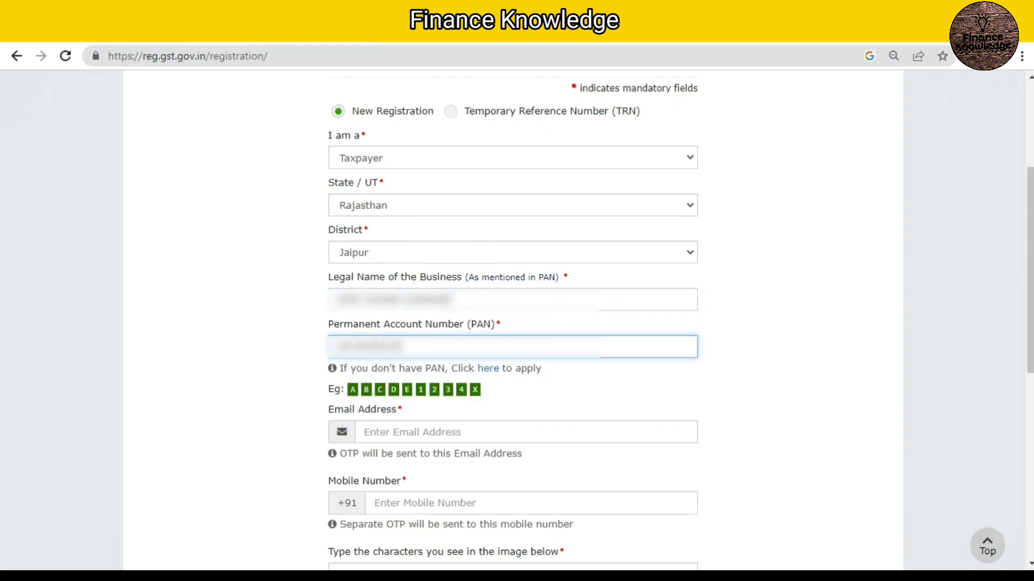
Step: Fill in the e-mail address, mobile number and CAPTCHA characters, and submit the registration form
scroll(513, 323, "down", 3)
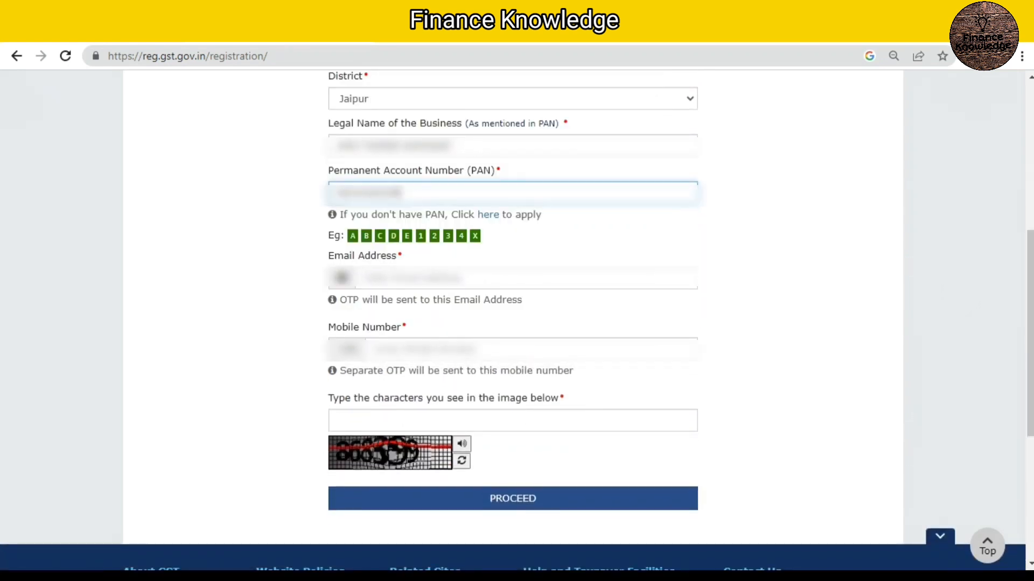
left_click(526, 279)
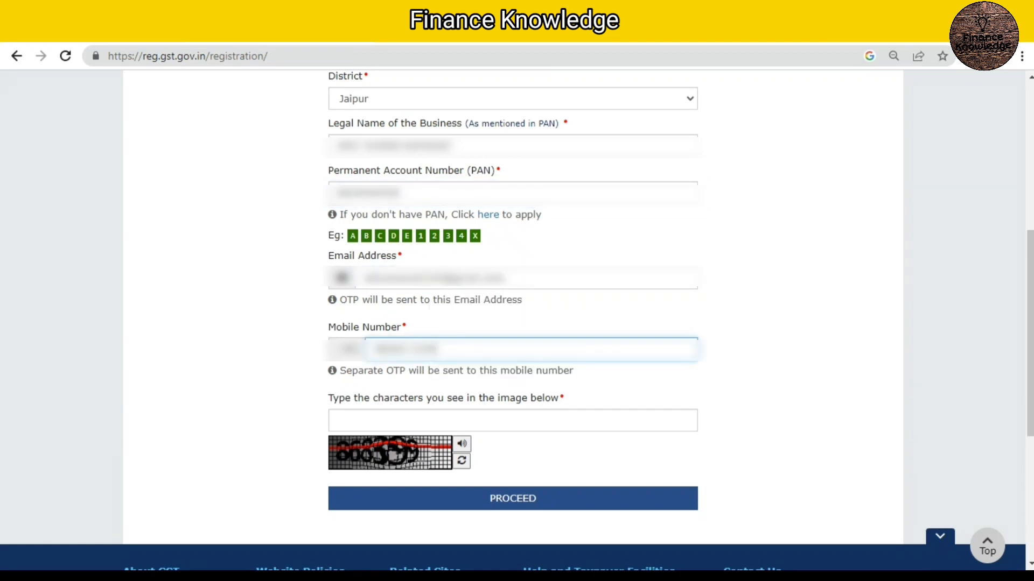
left_click(336, 420)
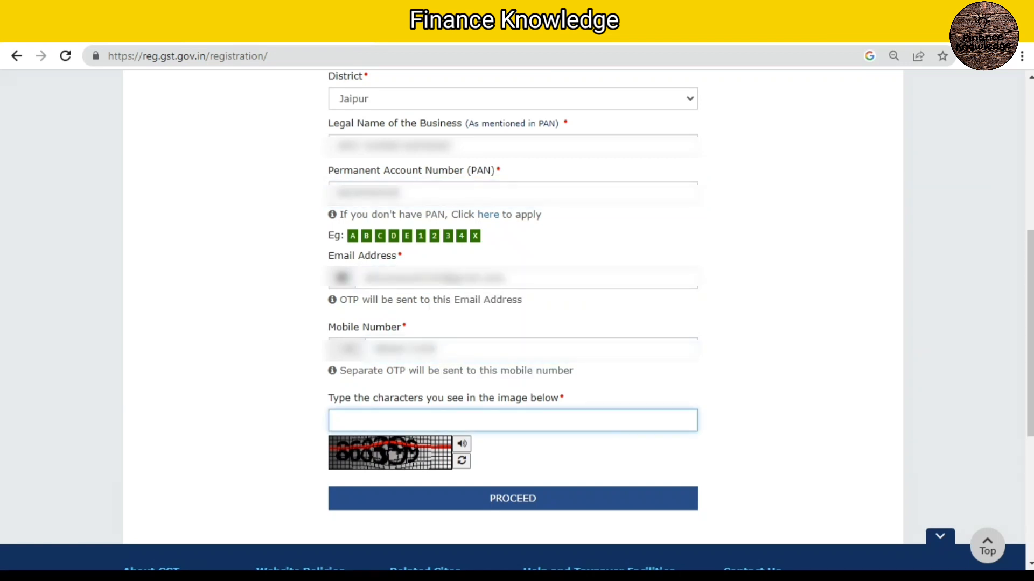
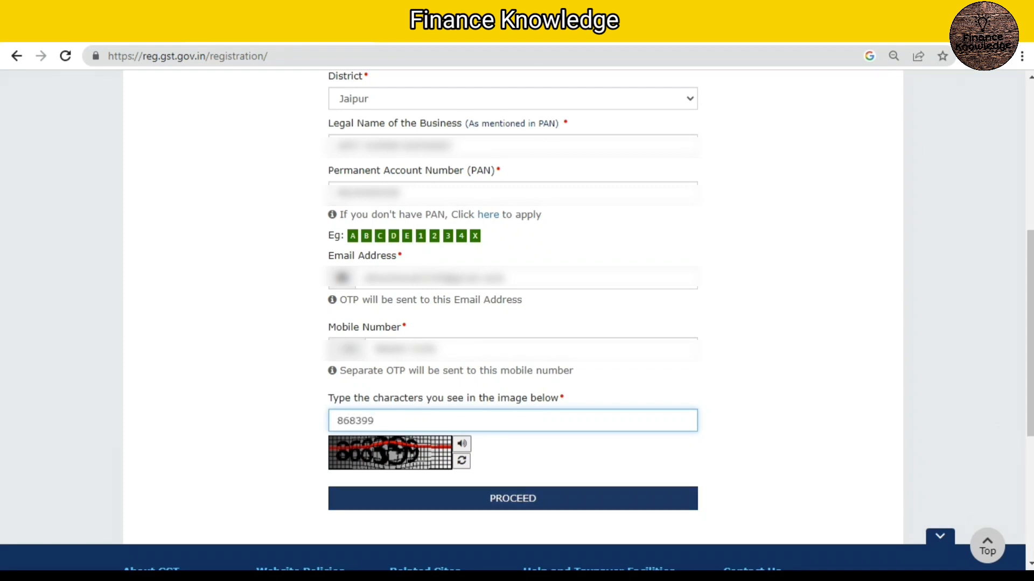
left_click(512, 499)
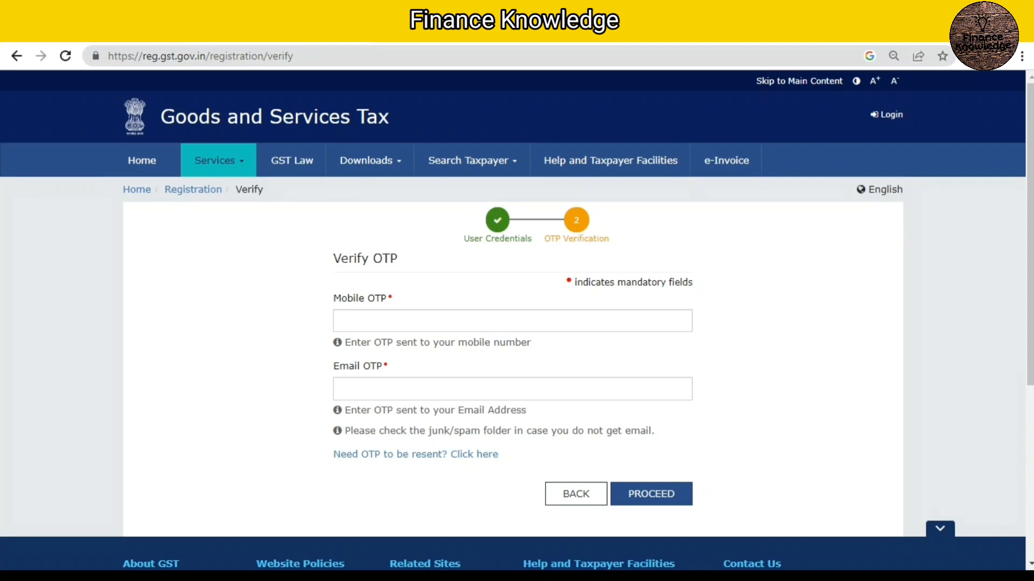
Step: Enter the mobile OTP and the e-mail OTP and submit them for verification
left_click(409, 321)
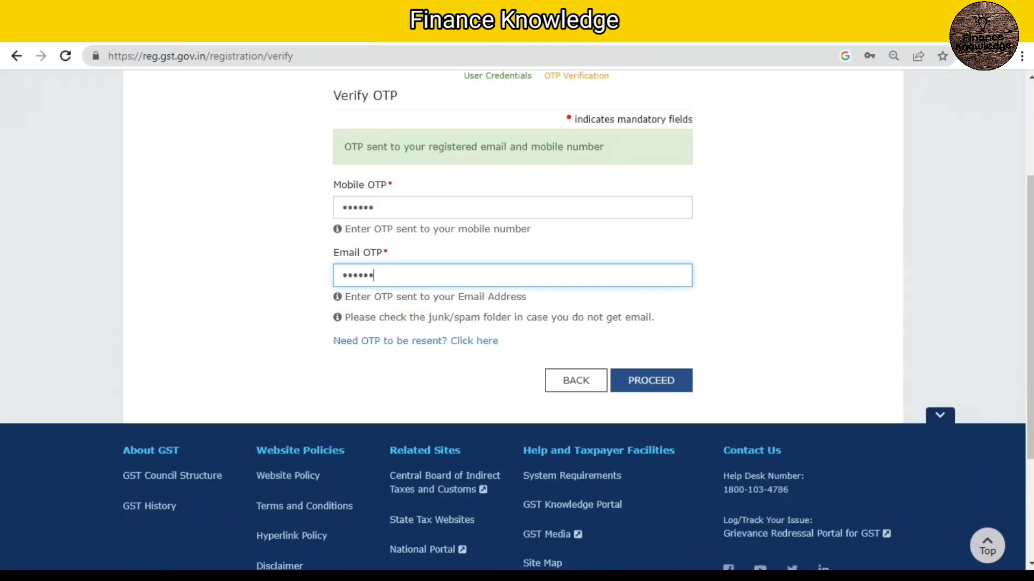
left_click(651, 380)
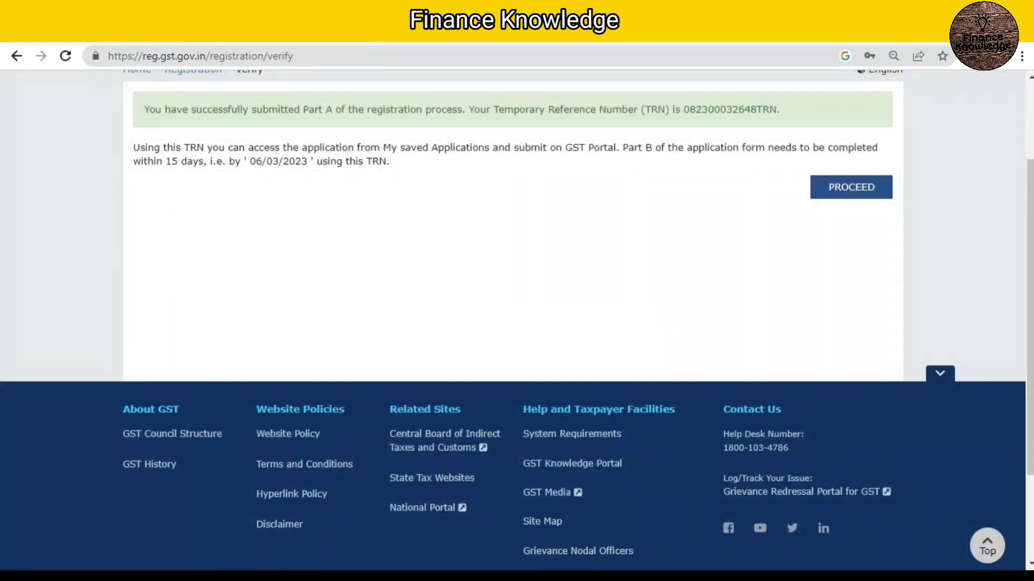
Step: Copy the Temporary Reference Number (TRN) from the Part A success message and proceed to the TRN form
scroll(517, 318, "up", 2)
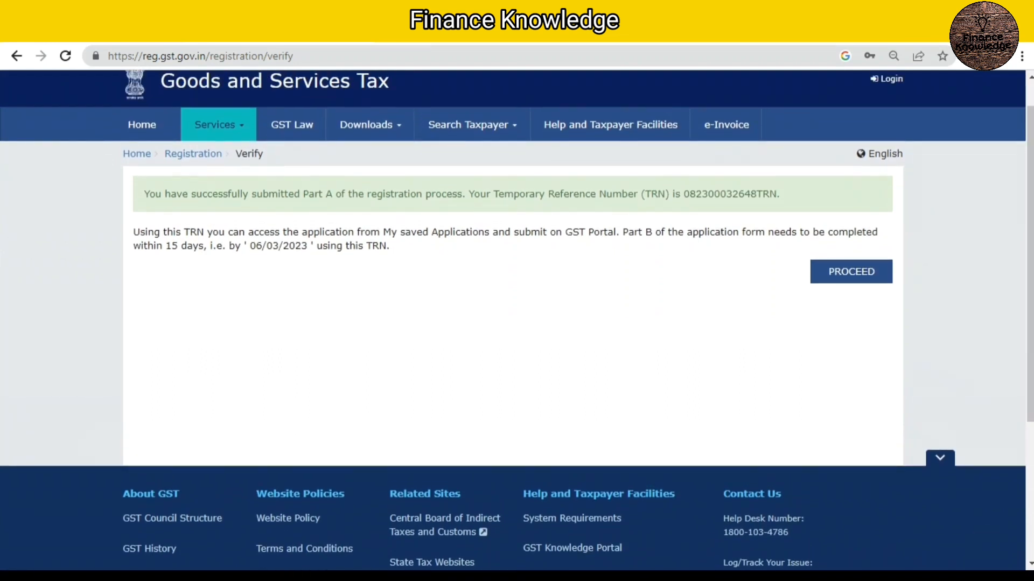
left_click_drag(683, 194, 776, 193)
key("ctrl+c")
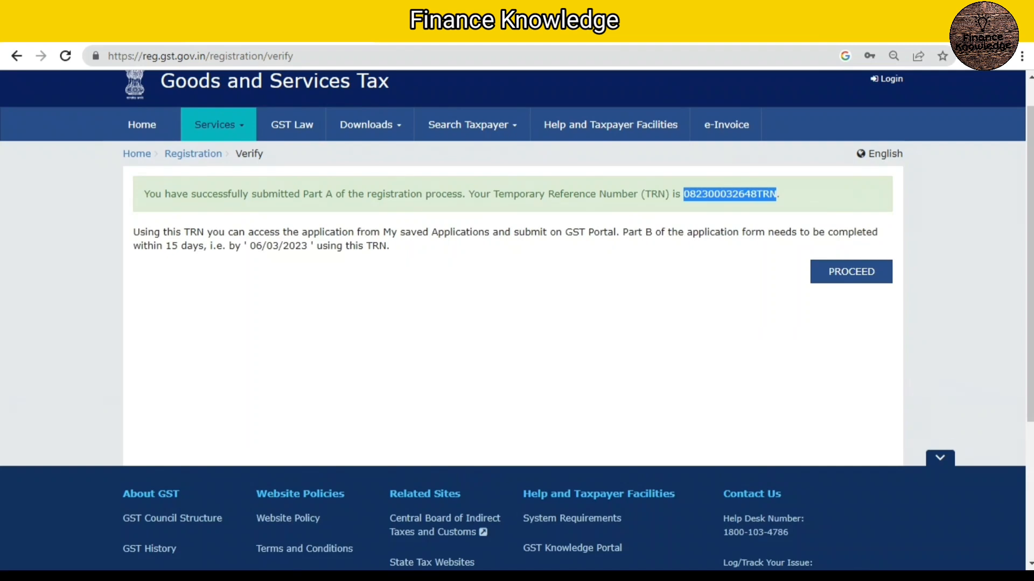
left_click(851, 272)
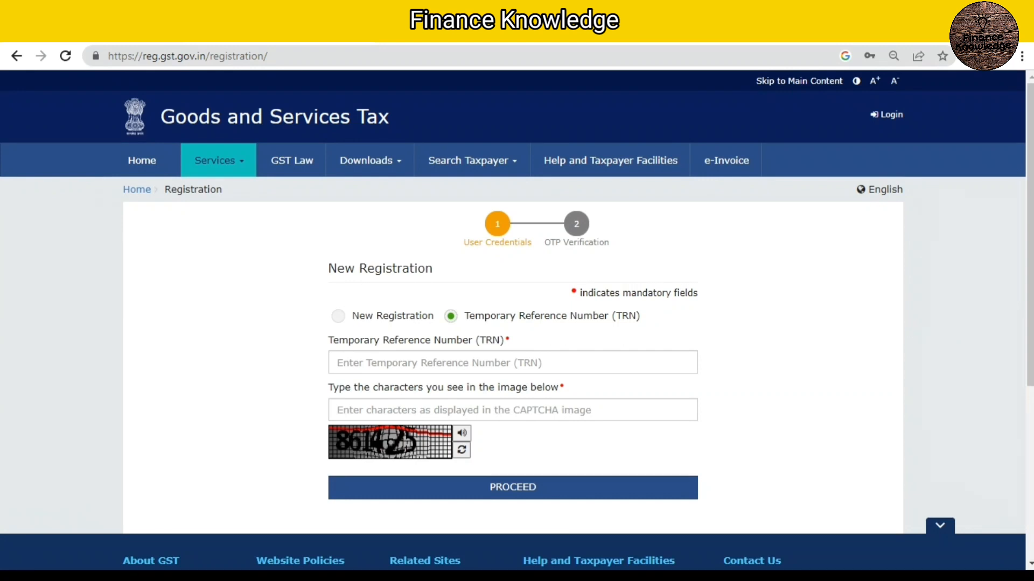
Step: Submit the copied Temporary Reference Number with the CAPTCHA characters and complete the mobile/e-mail OTP verification
left_click_drag(464, 316, 506, 340)
left_click(510, 362)
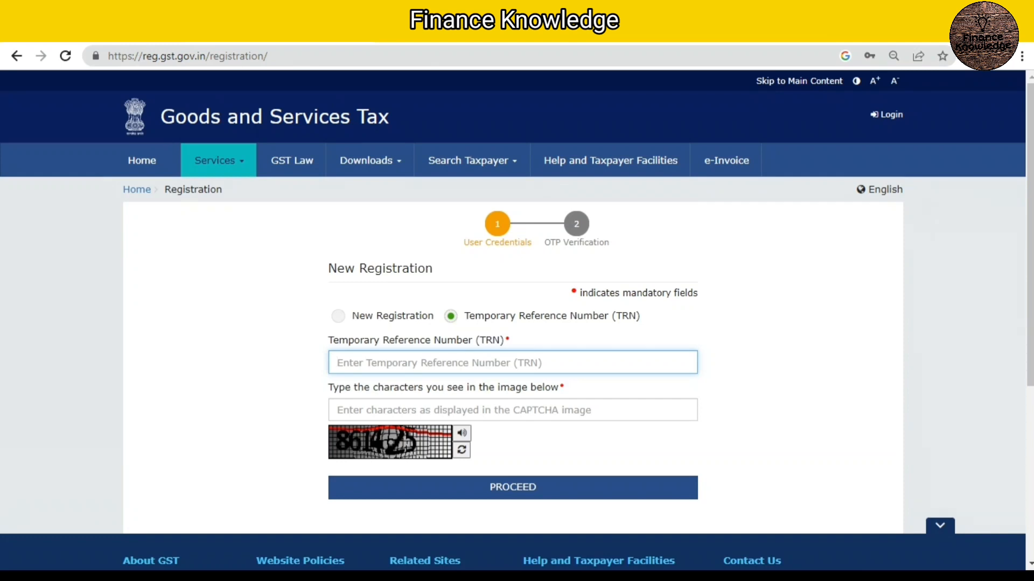
key("ctrl+v")
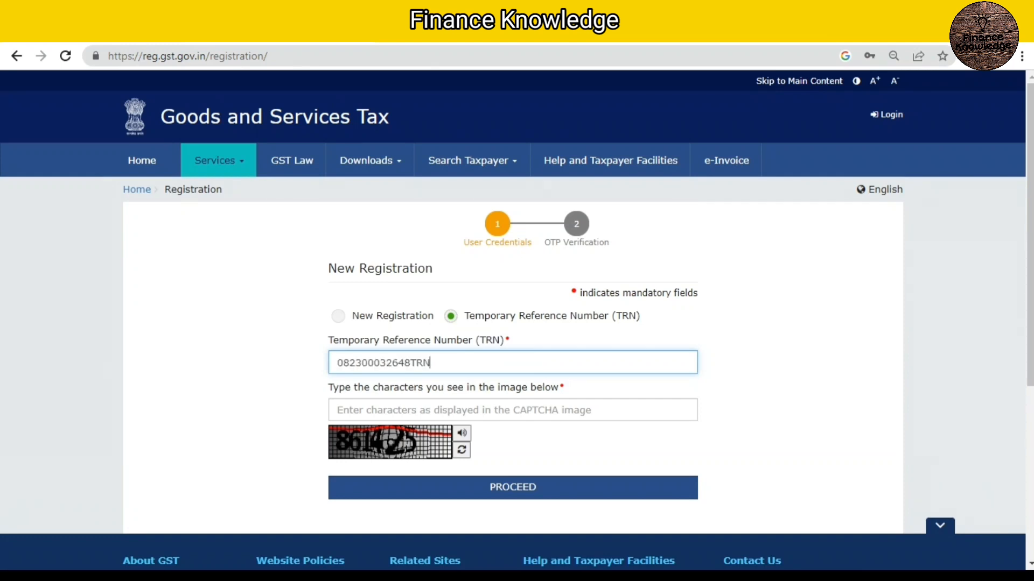
left_click(509, 411)
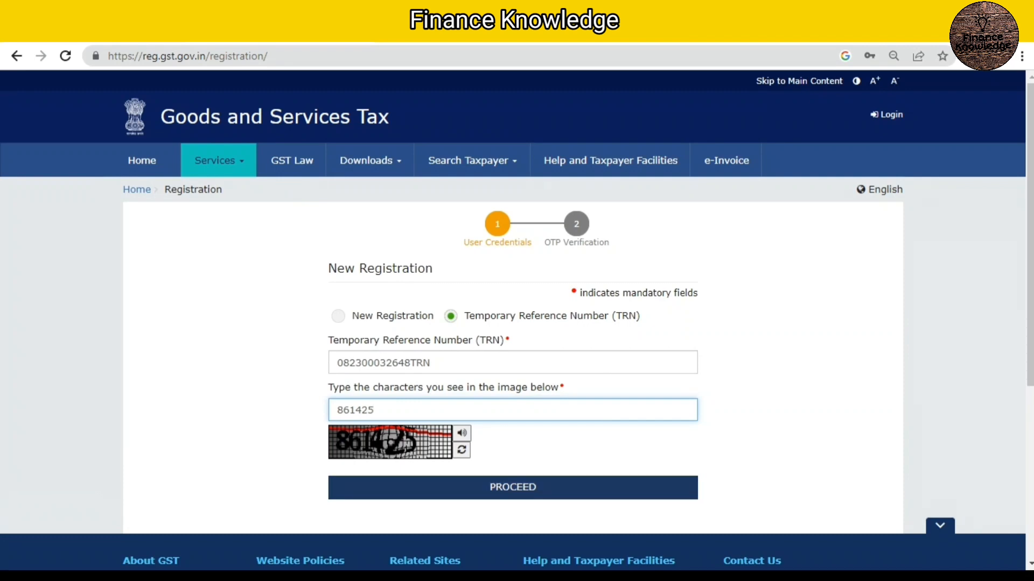
left_click(513, 488)
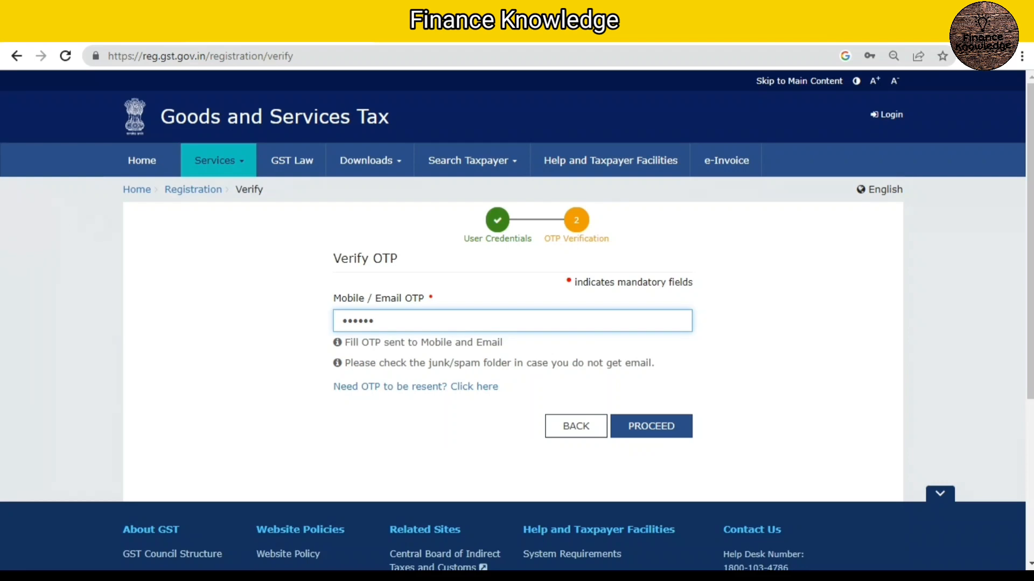
key("Return")
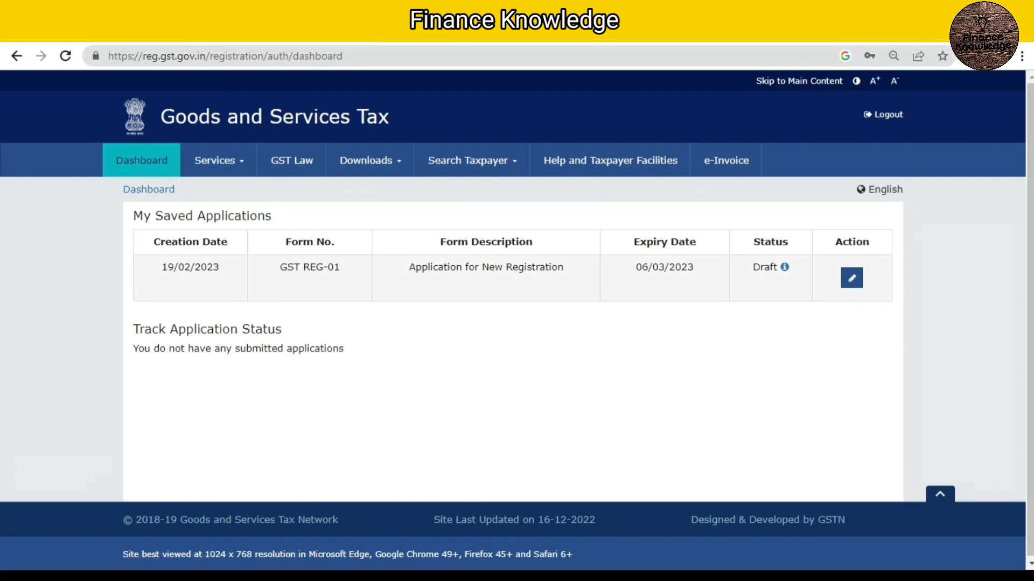
Step: Check the expiry date and available action of the draft GST REG-01 application under My Saved Applications
left_click_drag(635, 267, 694, 267)
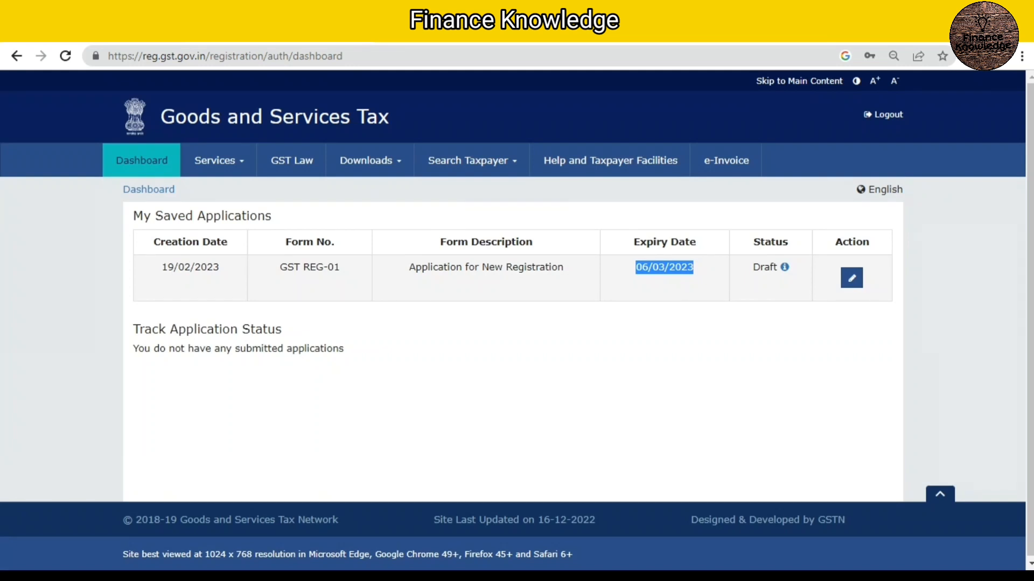
left_click(664, 281)
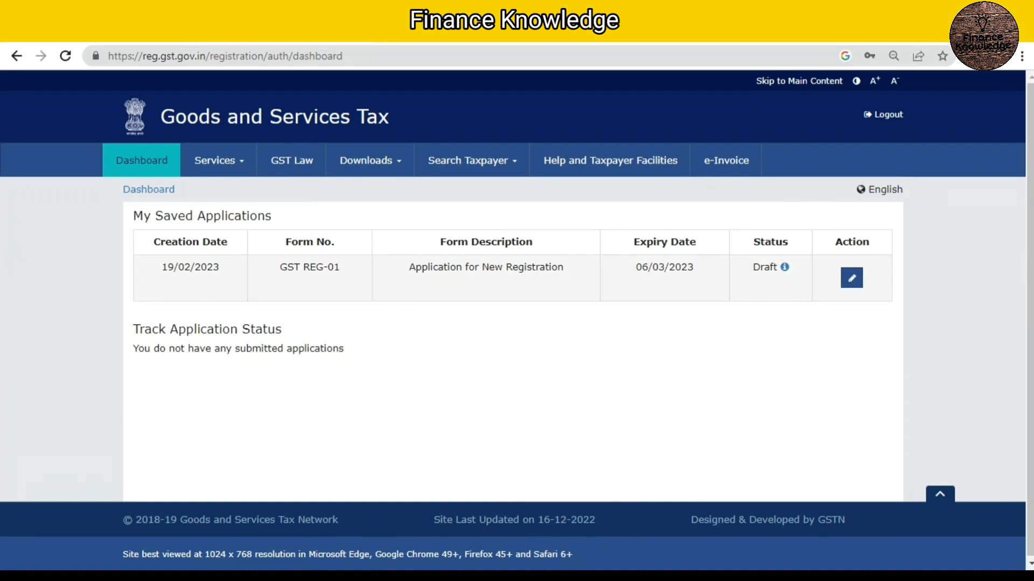
left_click_drag(835, 242, 869, 242)
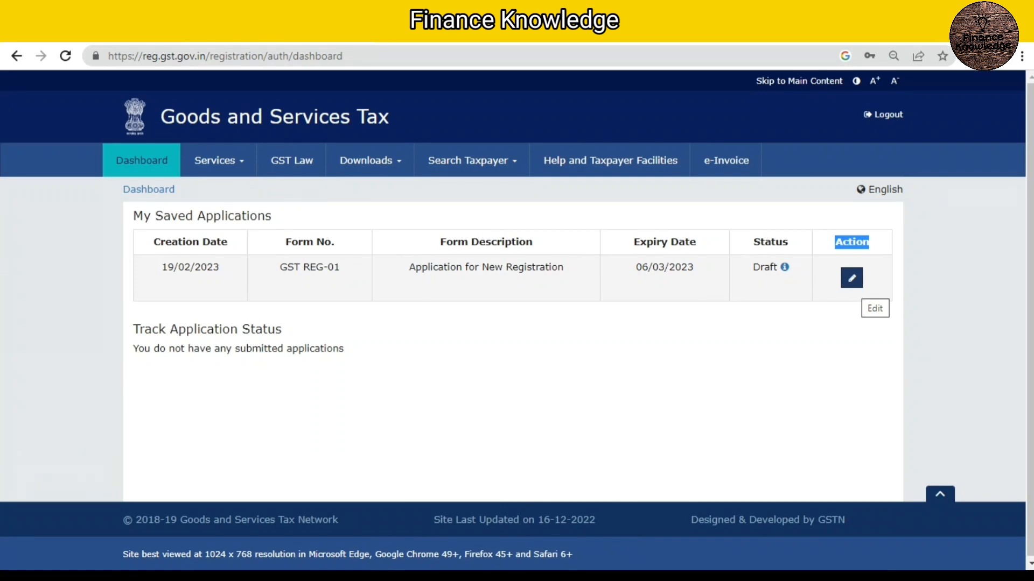
Step: Open the draft GST REG-01 application for editing and look over its Business Details form
left_click(852, 278)
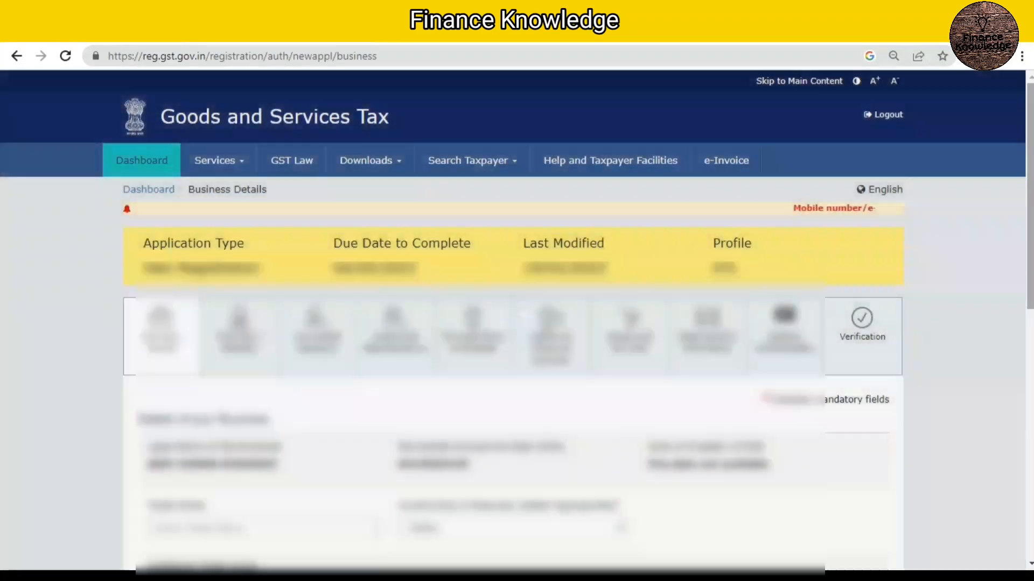
left_click_drag(1030, 197, 1030, 210)
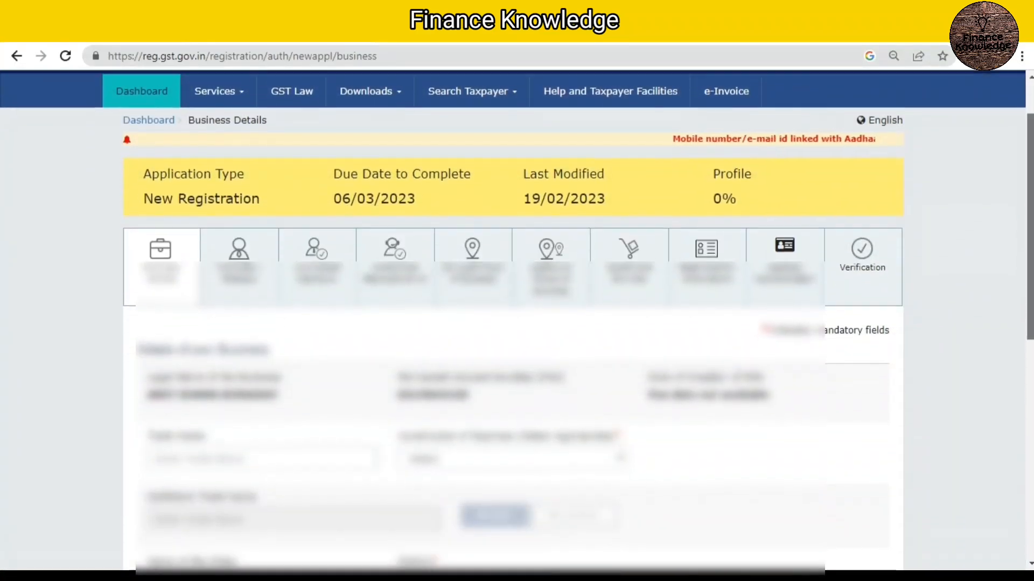
scroll(517, 323, "down", 2)
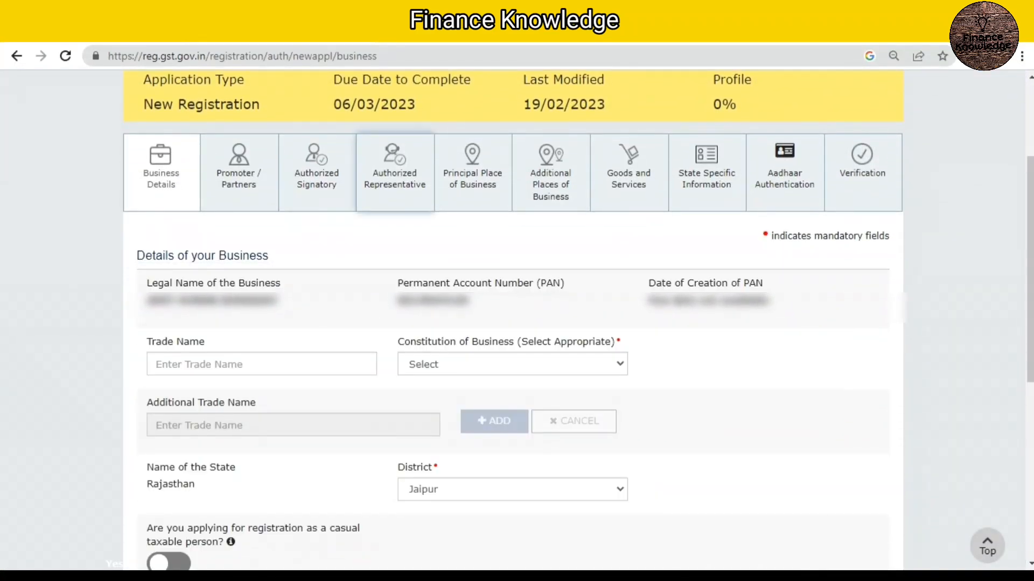
scroll(517, 323, "down", 1)
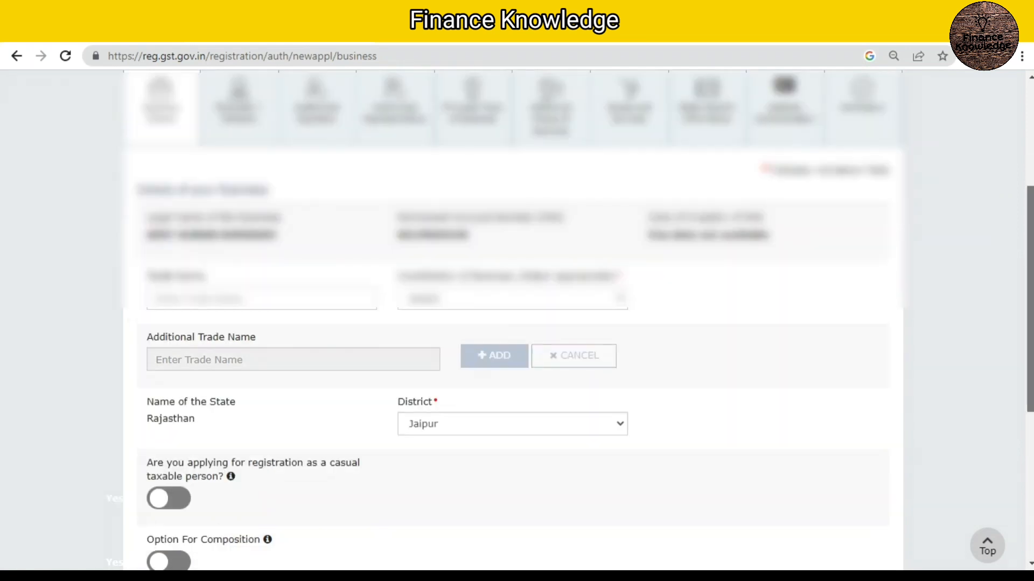
scroll(517, 323, "down", 1)
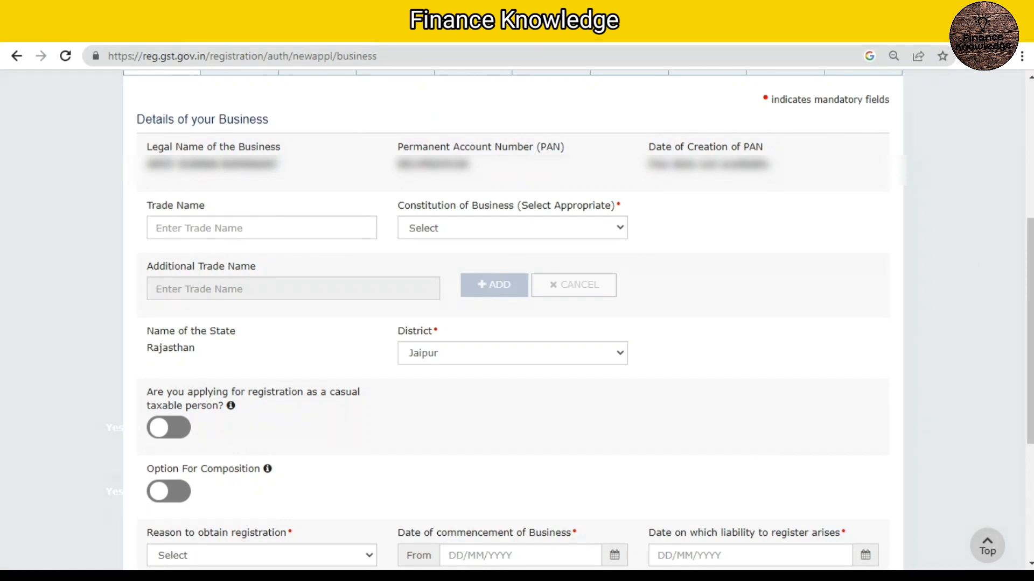
Step: Enter the business's trade name and set the constitution of business to Proprietorship
left_click(262, 228)
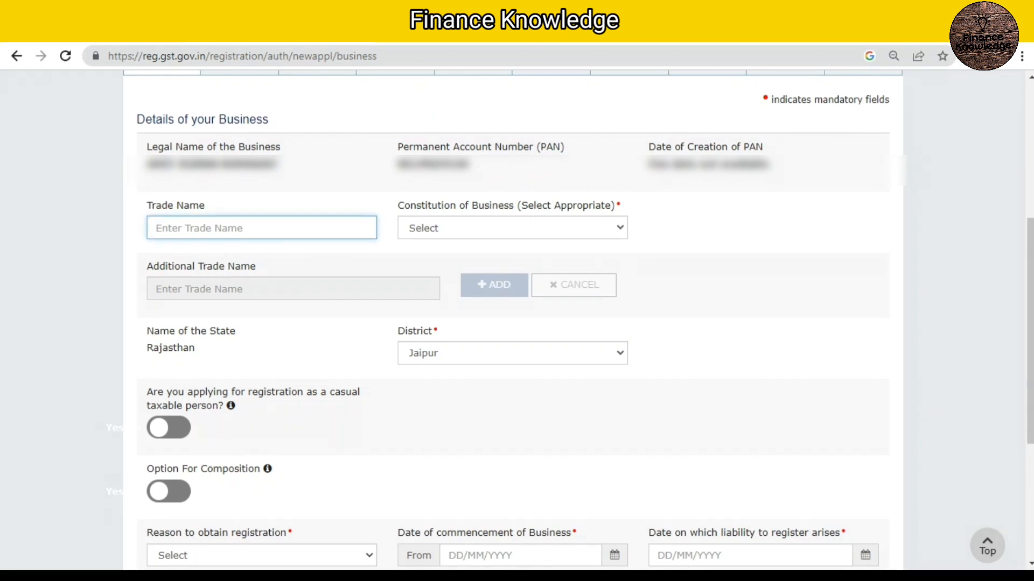
left_click_drag(206, 206, 183, 206)
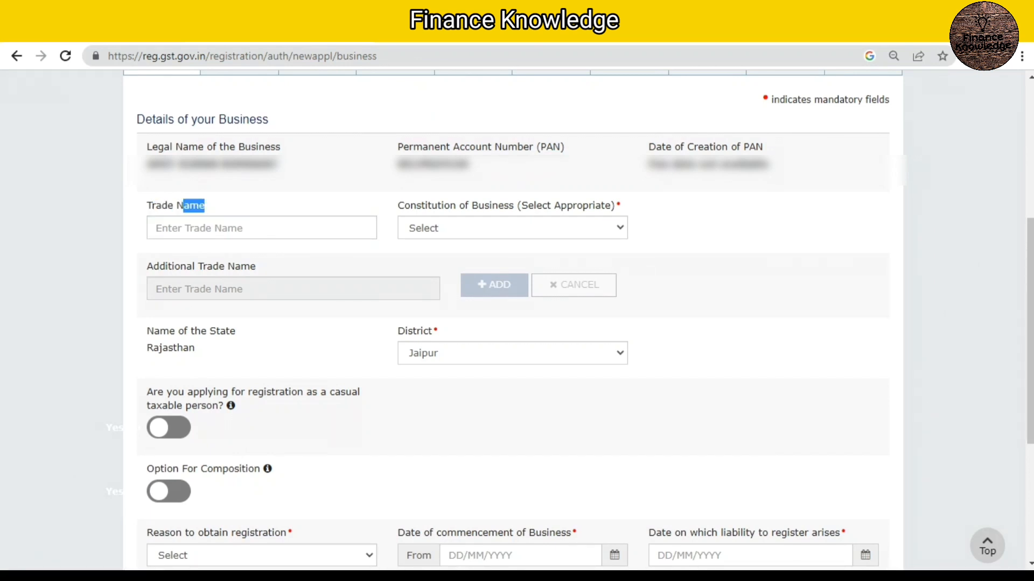
left_click(262, 228)
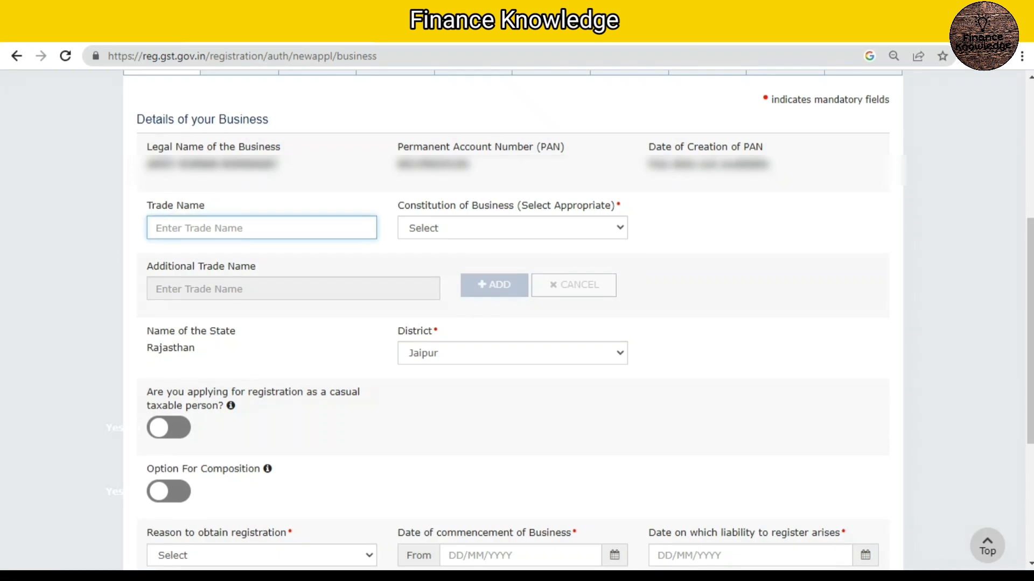
type("A")
type("ASSOCIATES")
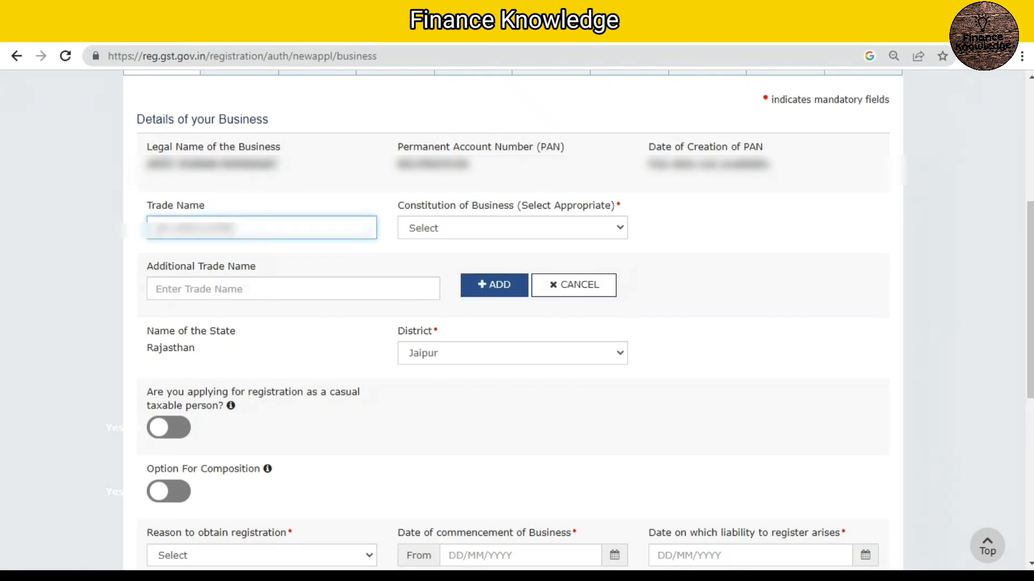
left_click(512, 228)
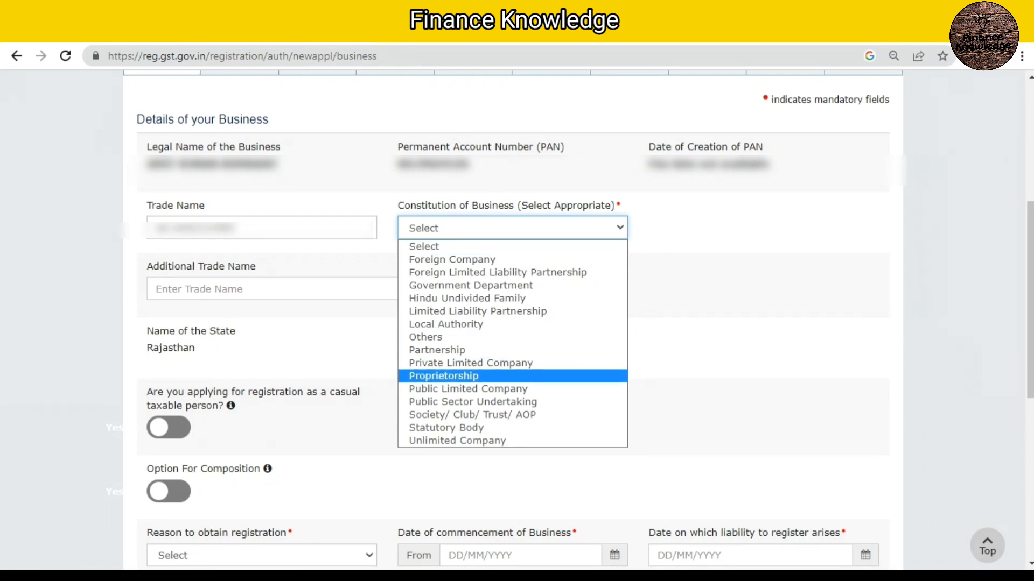
left_click(443, 377)
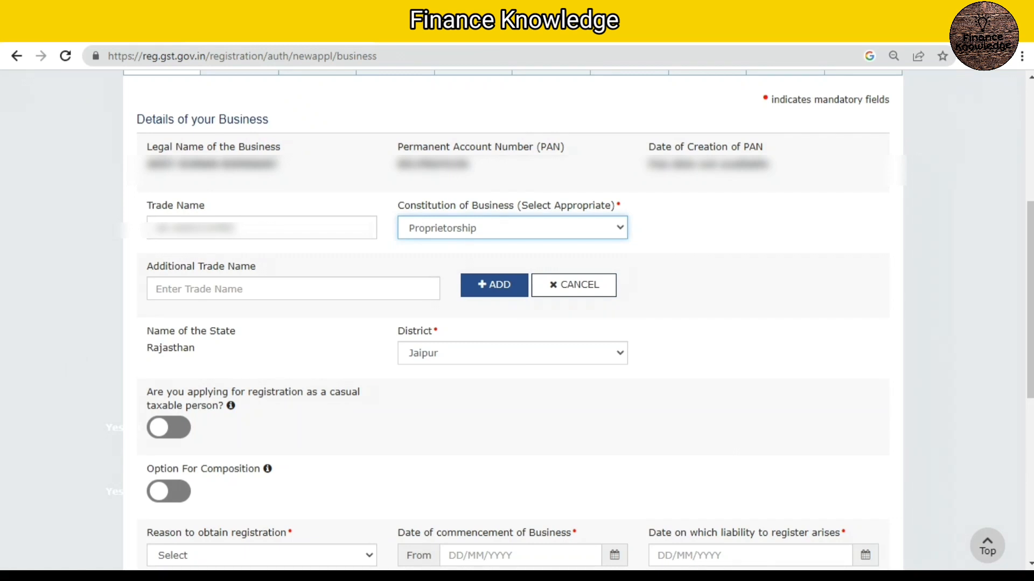
Step: Switch on Option For Composition to view its categories of registered person, and switch it off again
left_click(200, 289)
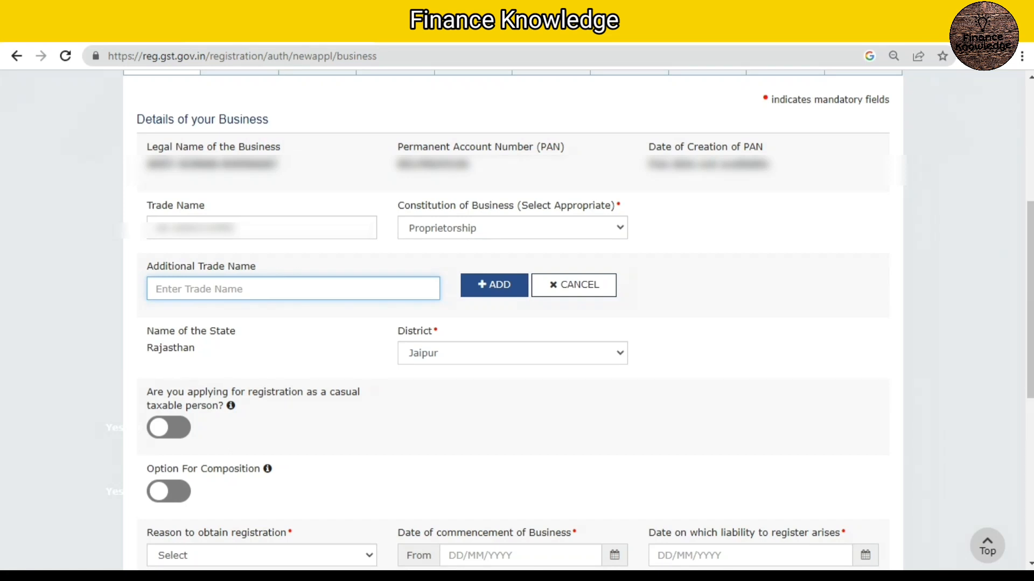
left_click_drag(1030, 326, 1030, 342)
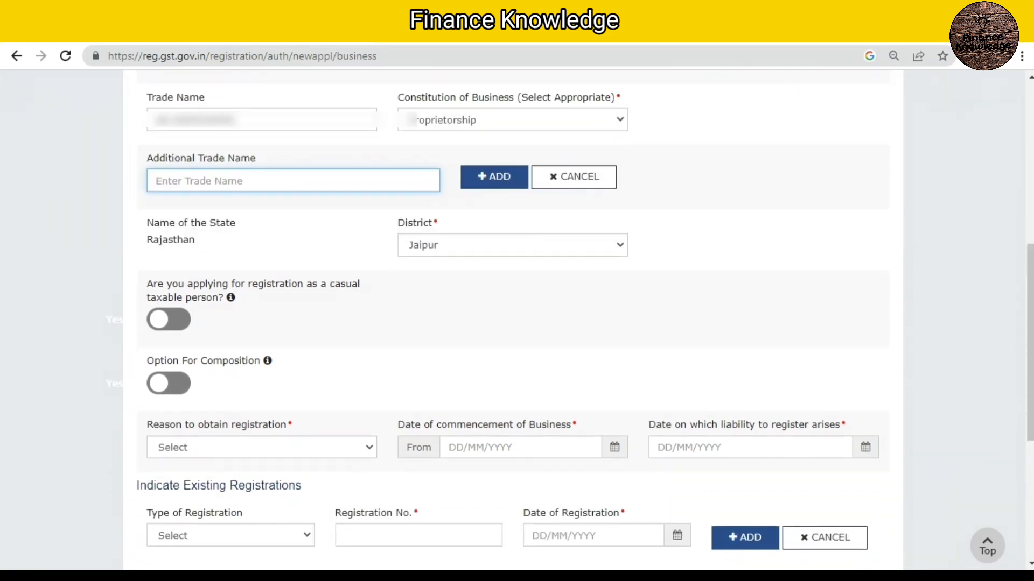
mouse_move(231, 297)
left_click(168, 383)
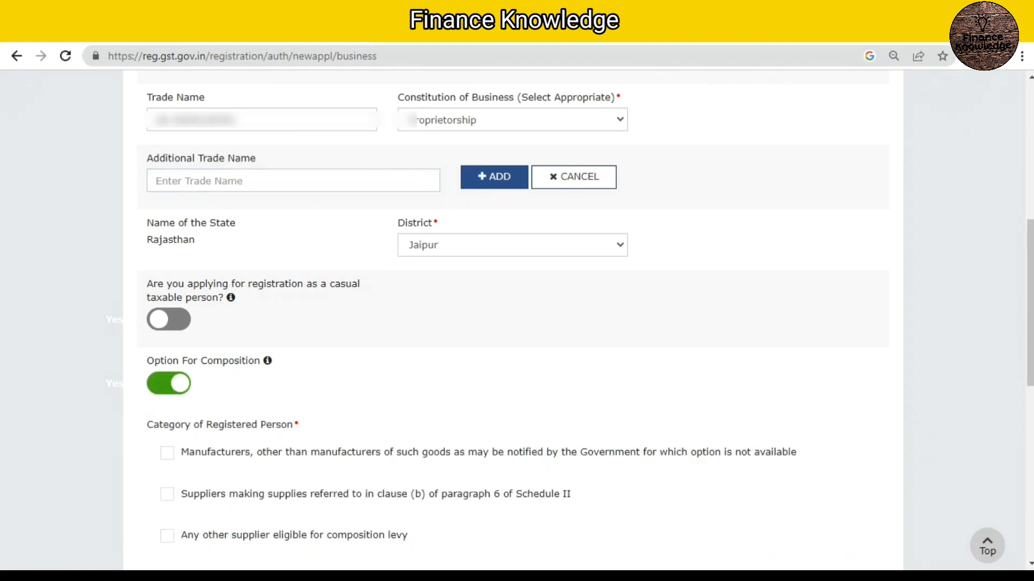
left_click(168, 384)
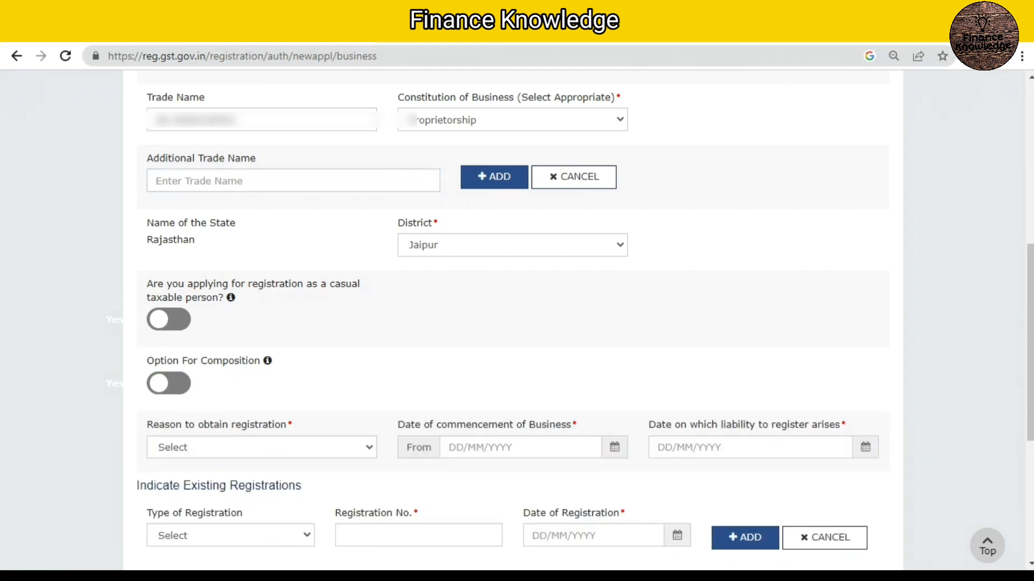
Step: Set the reason to obtain registration to Voluntary Basis
scroll(517, 323, "down", 2)
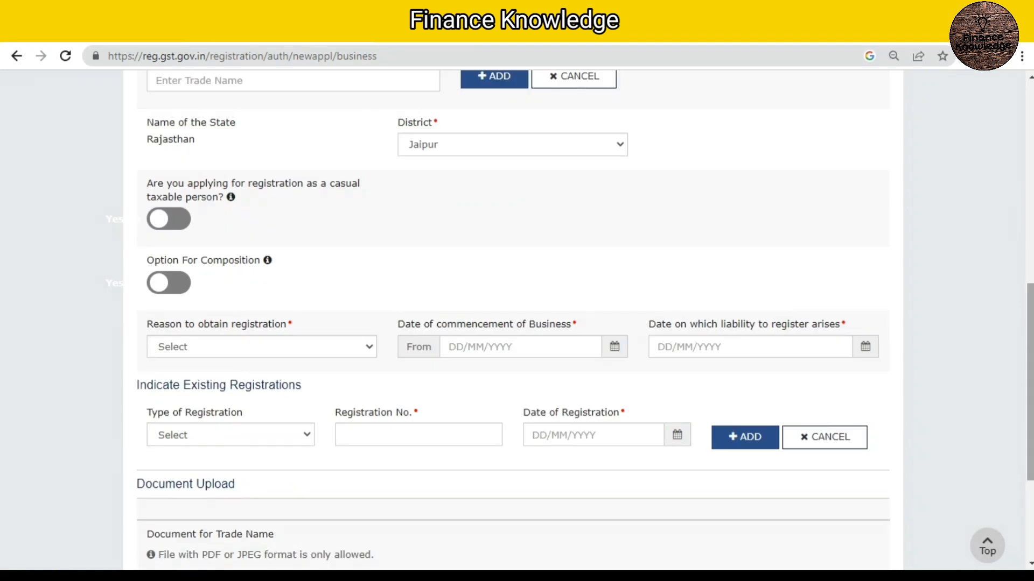
scroll(517, 323, "down", 1)
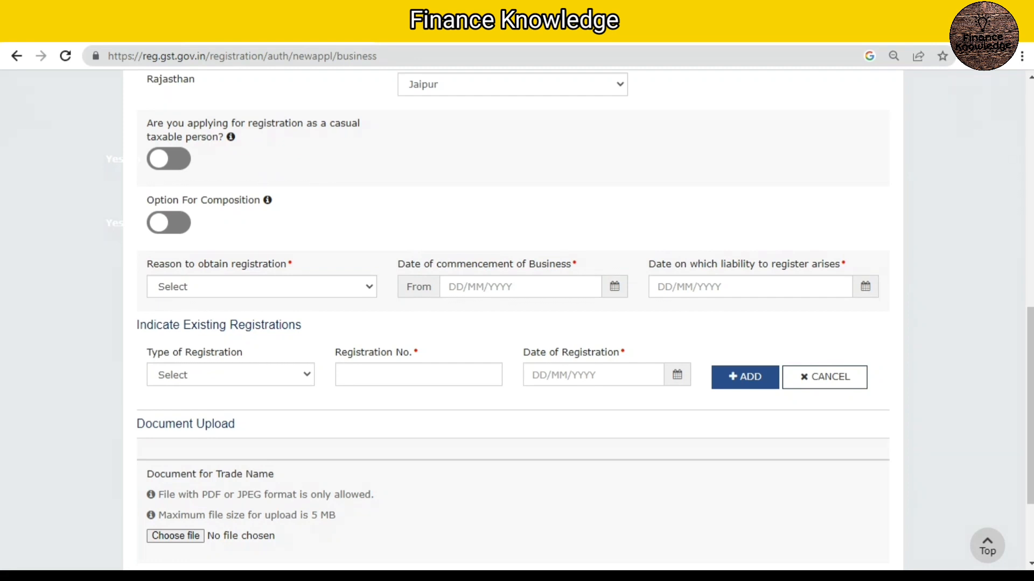
left_click(262, 287)
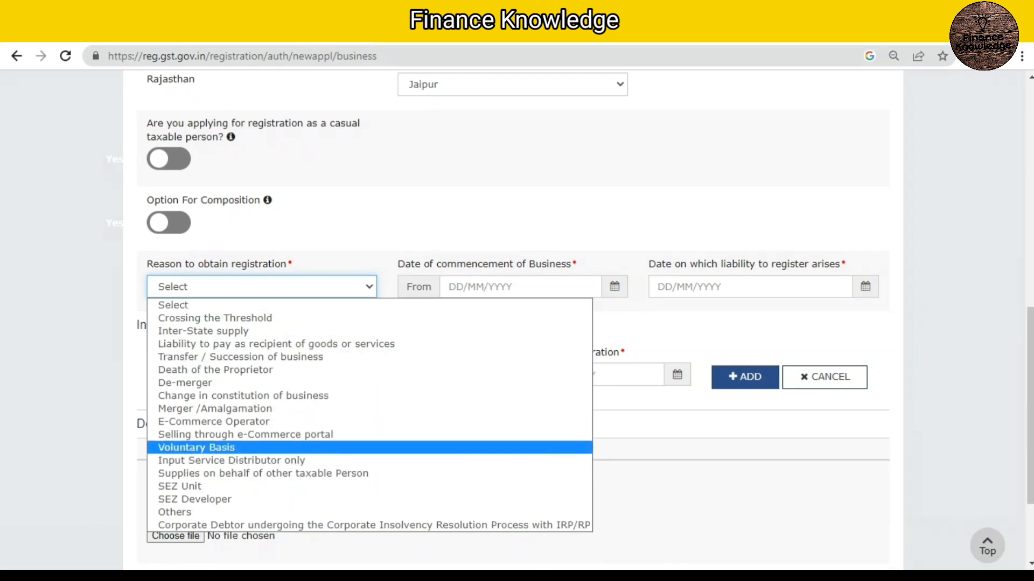
key("Return")
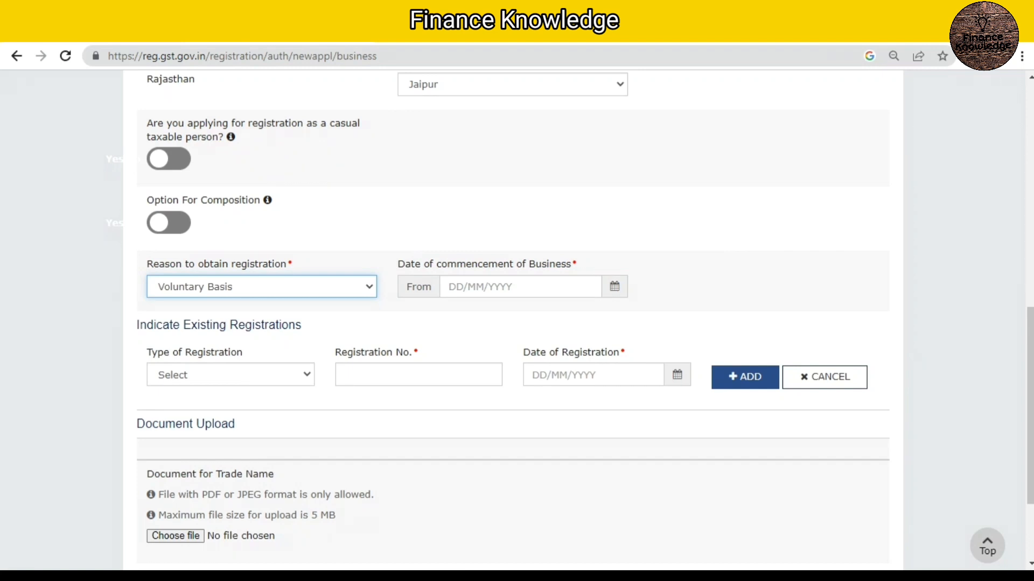
left_click(261, 287)
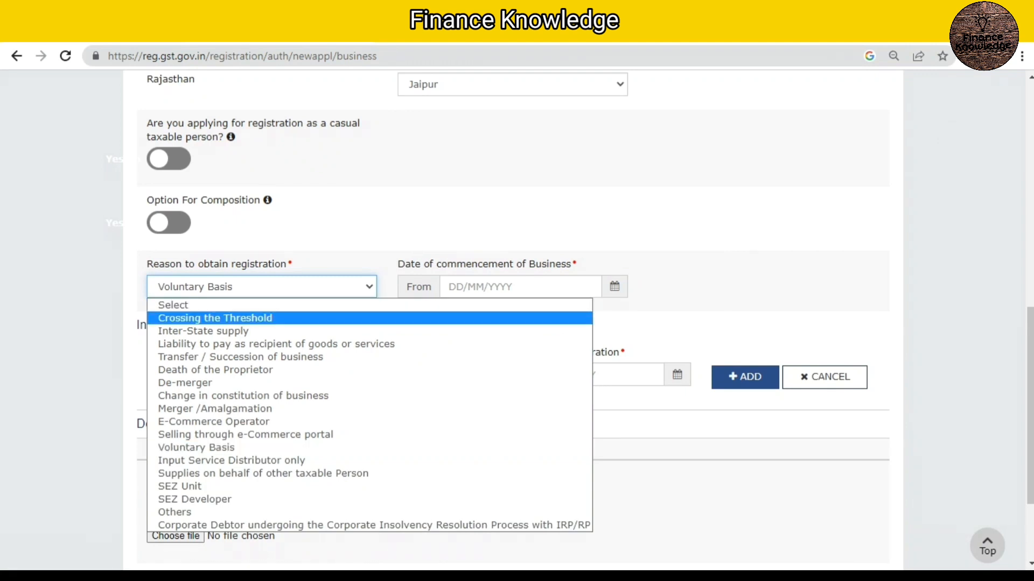
key("Escape")
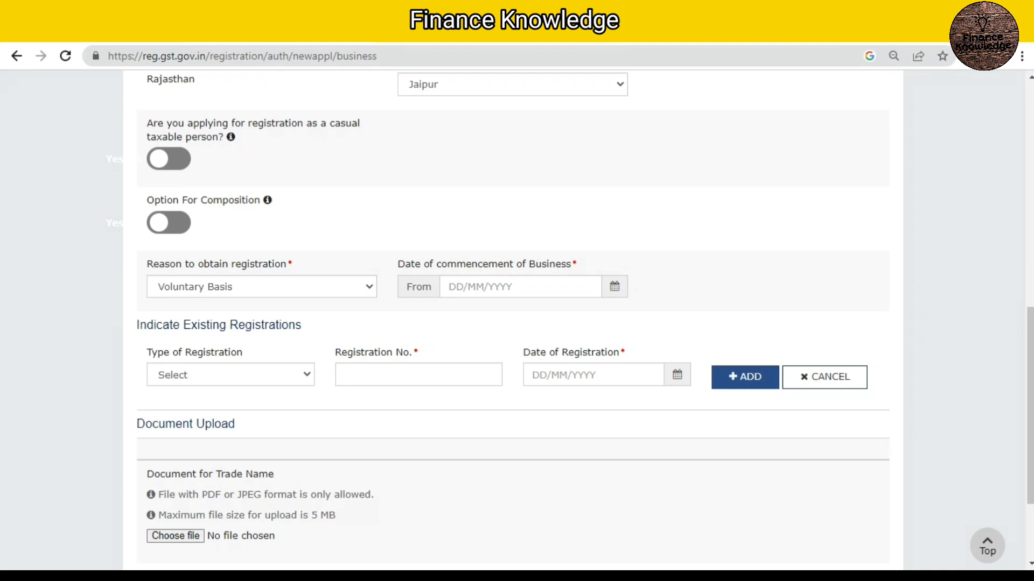
Step: Set the date of commencement of business to 19/02/2023, then save the Business Details and continue
left_click(520, 287)
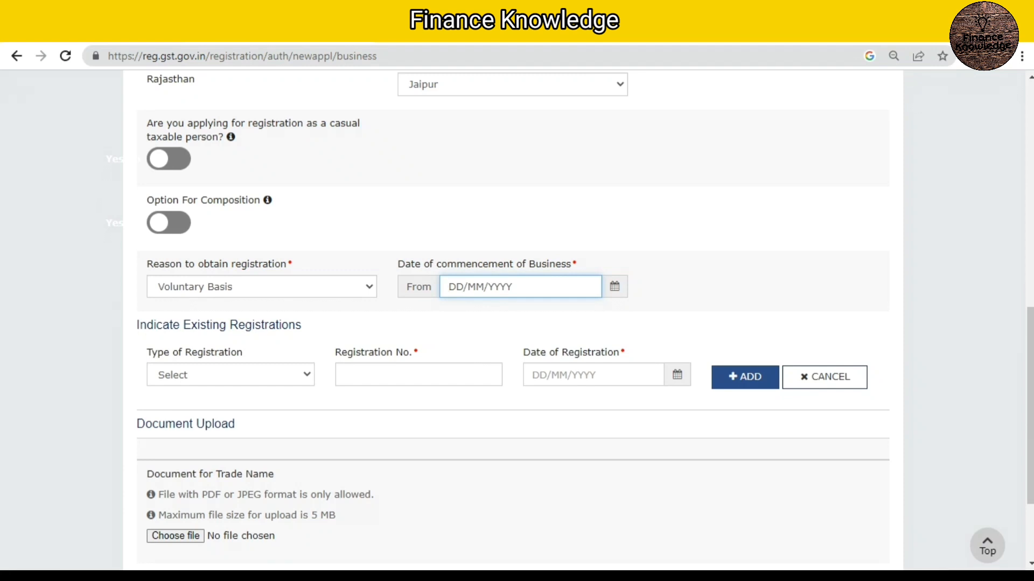
type("19/02/2023")
left_click(754, 285)
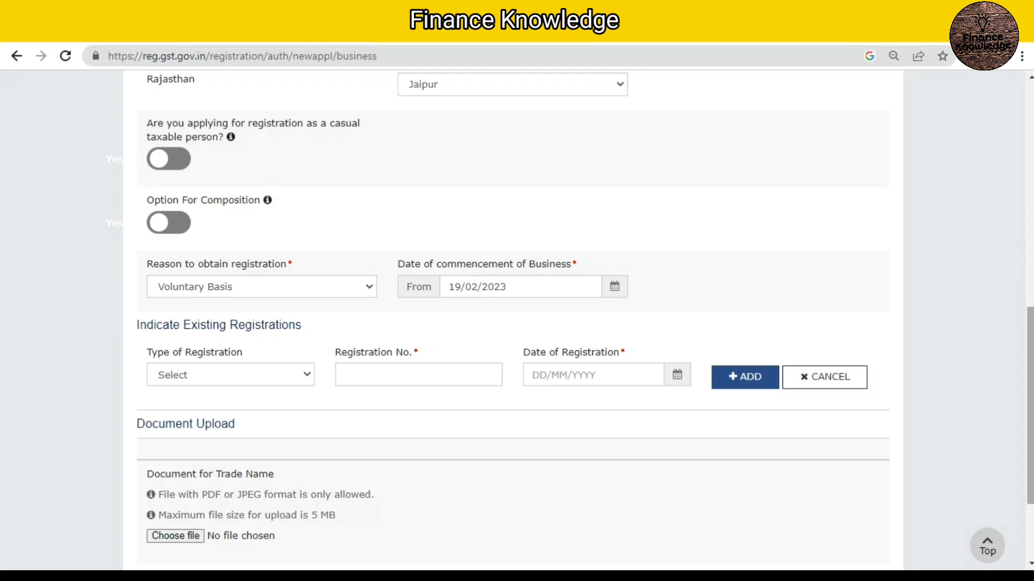
scroll(517, 323, "down", 2)
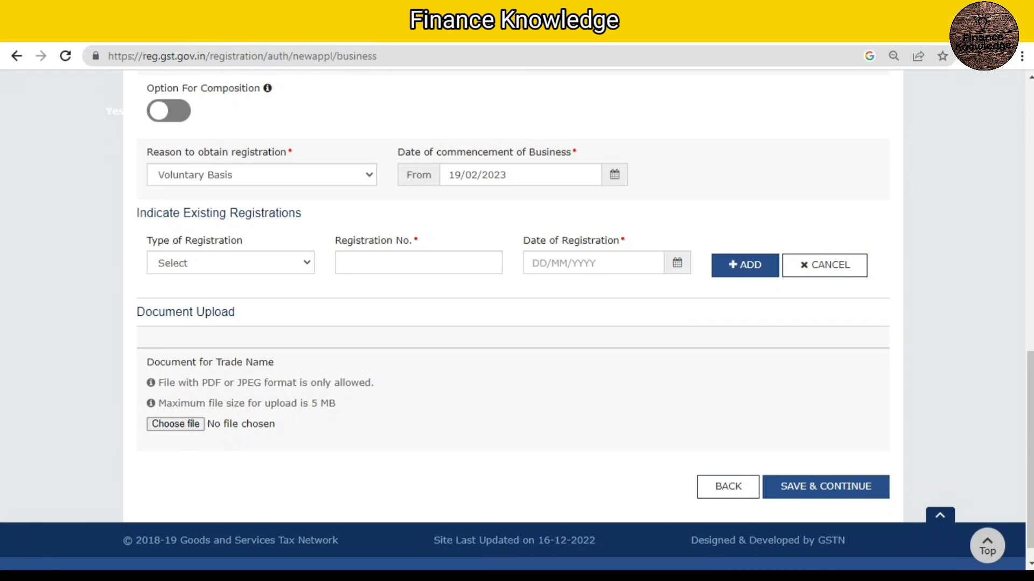
left_click(826, 486)
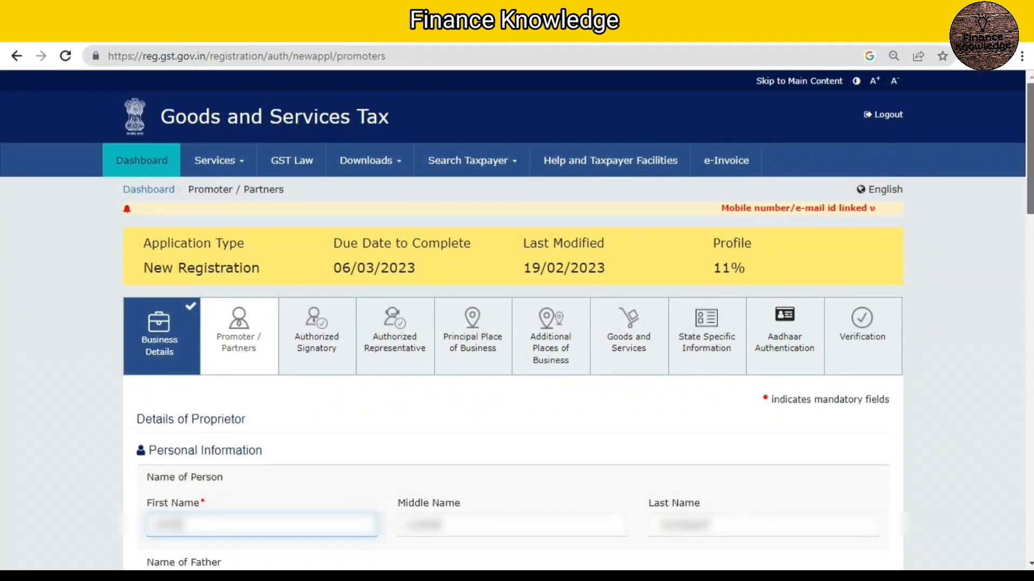
Step: Fill in the father's name, date of birth, mobile number and e-mail address of the proprietor, and set the gender to Male
scroll(513, 323, "down", 2)
scroll(513, 323, "down", 3)
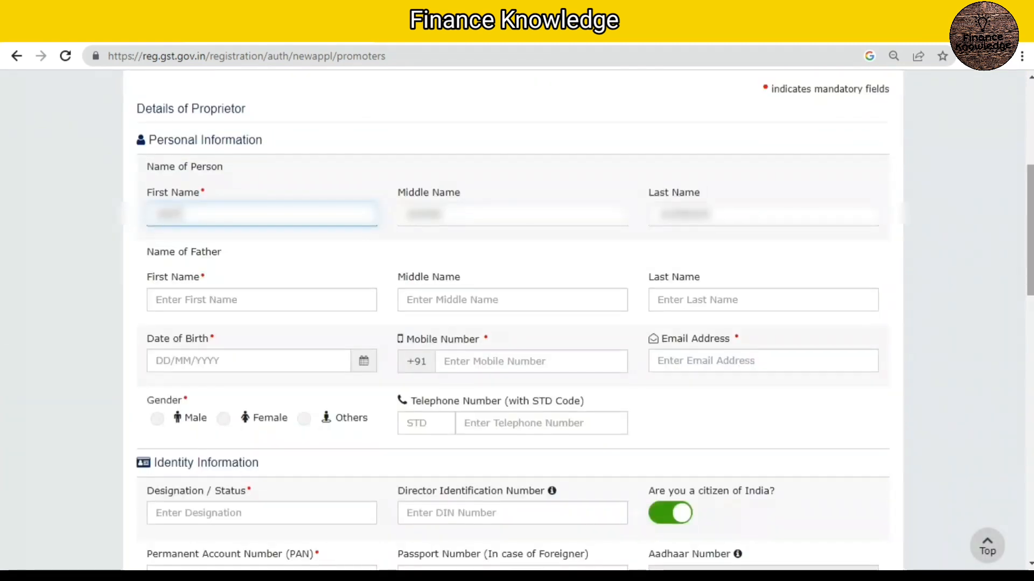
scroll(513, 323, "down", 1)
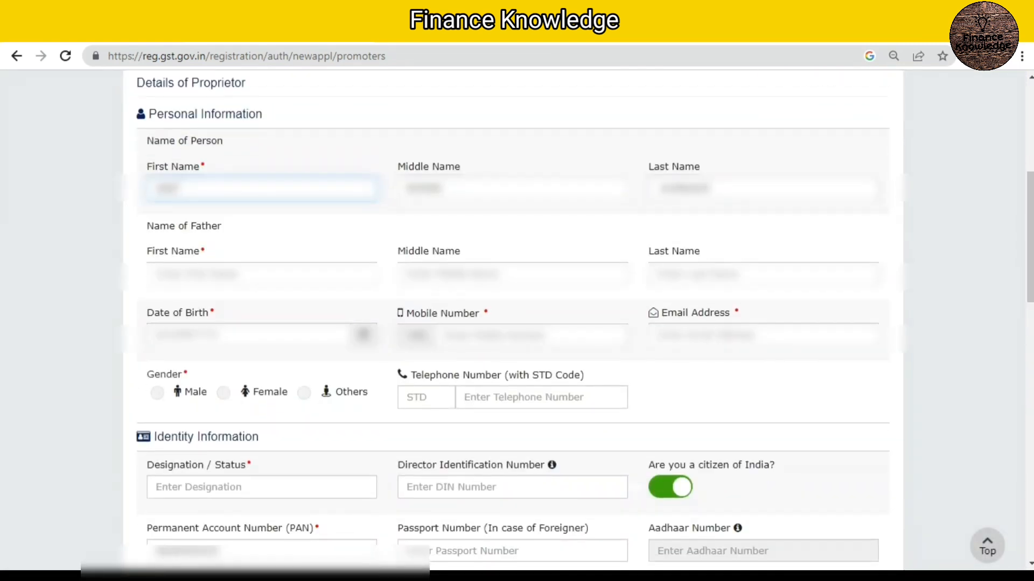
left_click(261, 274)
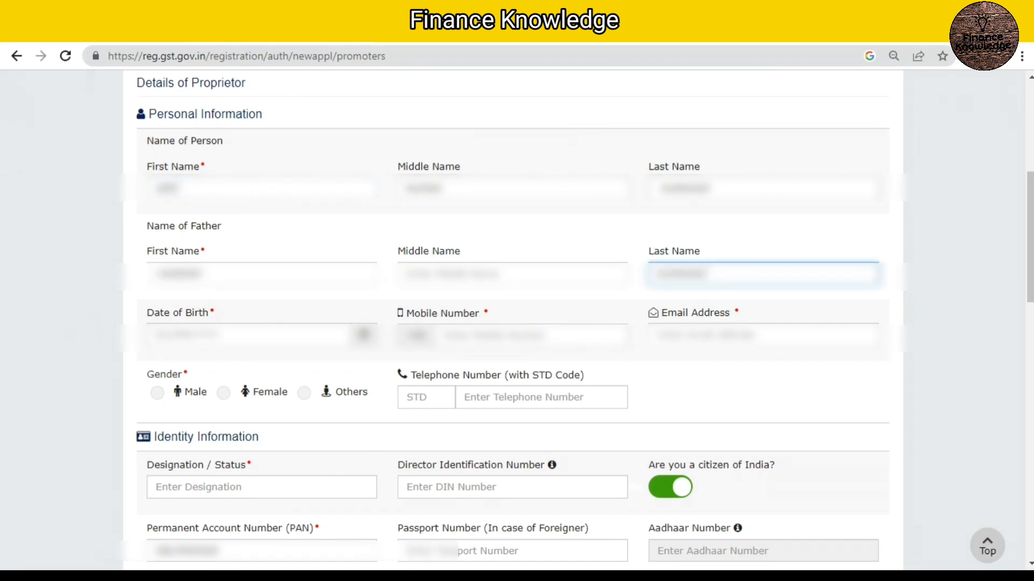
left_click(249, 334)
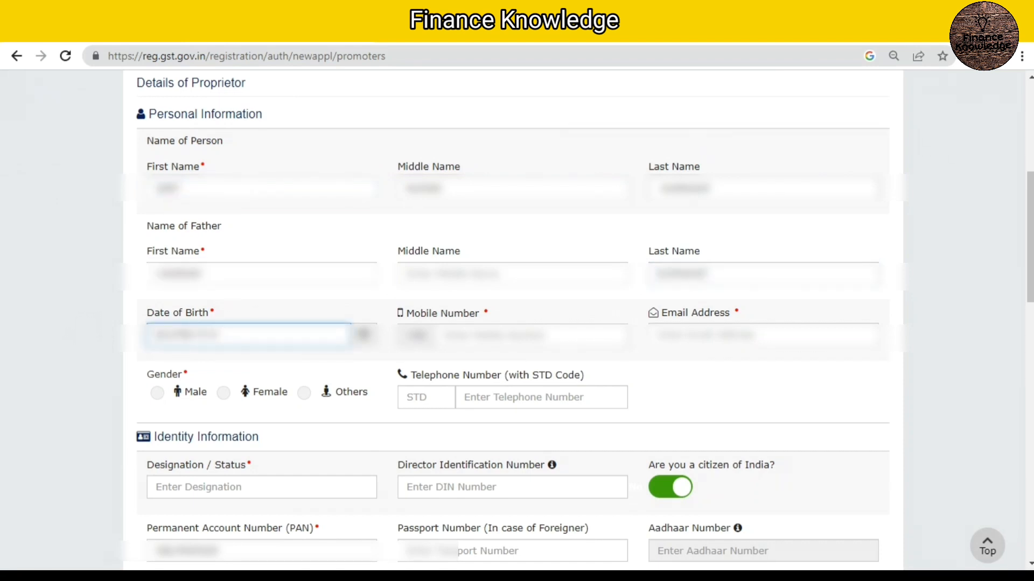
left_click(532, 336)
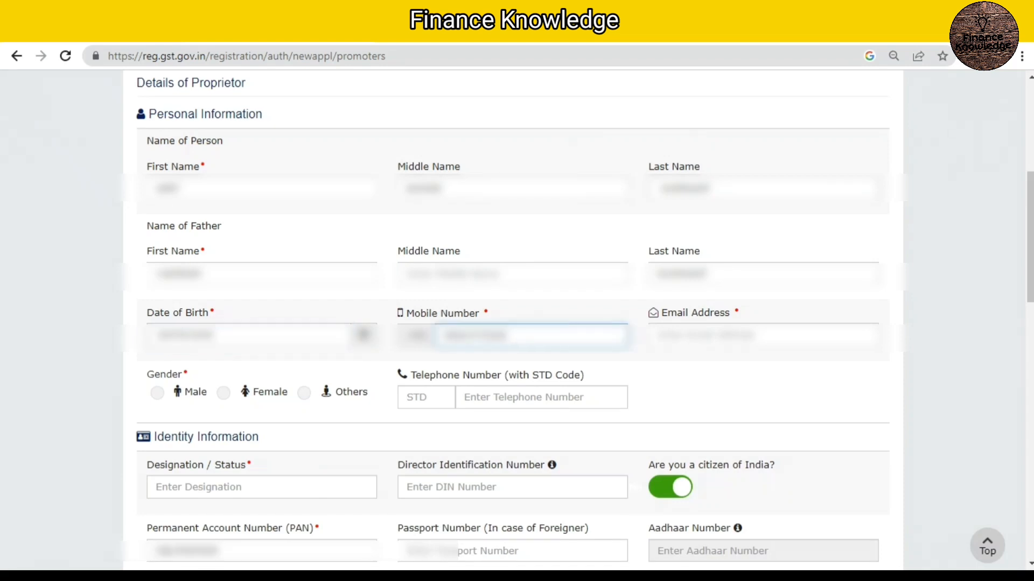
left_click(749, 335)
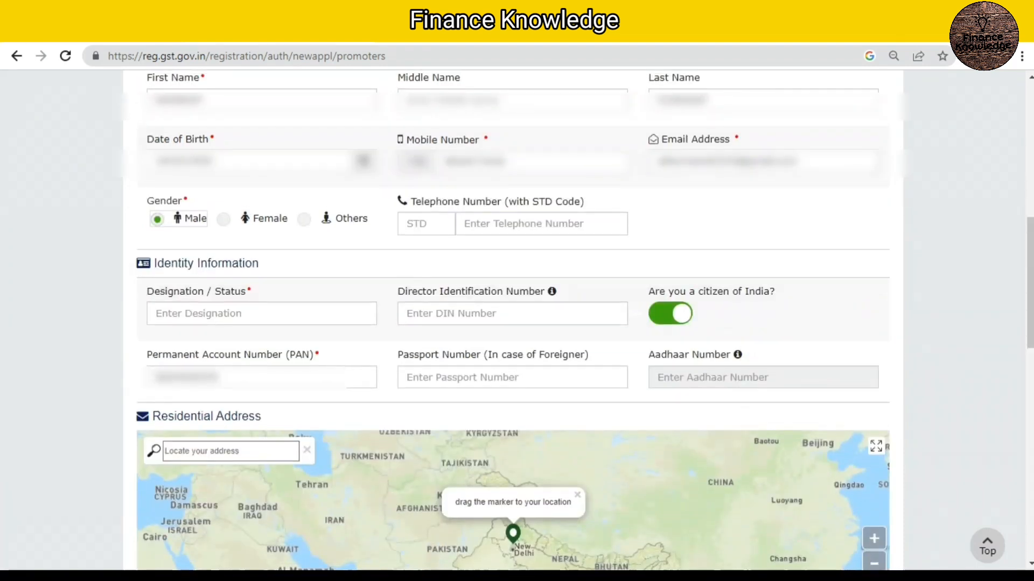
Step: Set the proprietor's Designation / Status to PROPRIETOR and enter the postal PIN code of the residential address in India
left_click(262, 314)
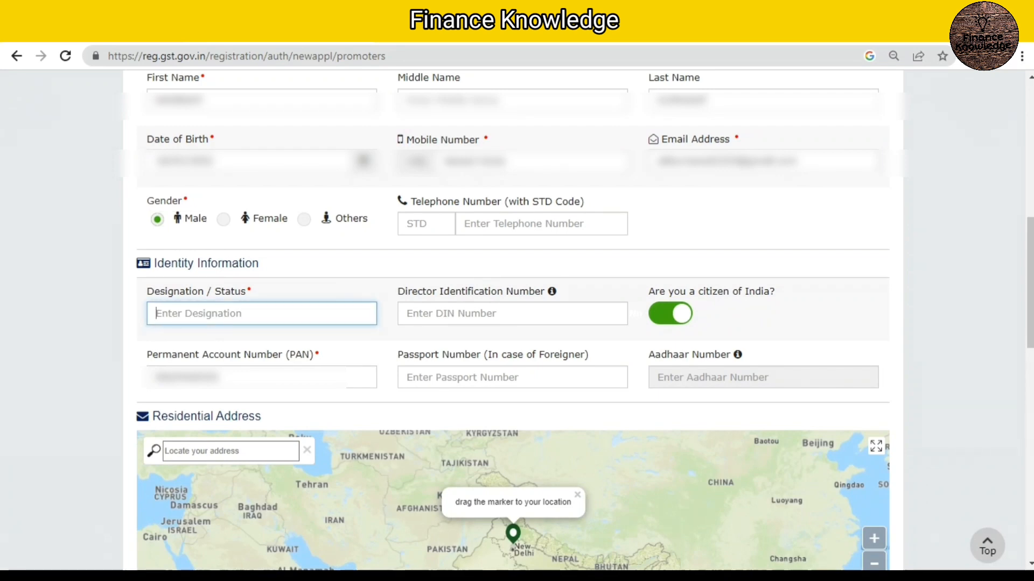
scroll(517, 307, "down", 5)
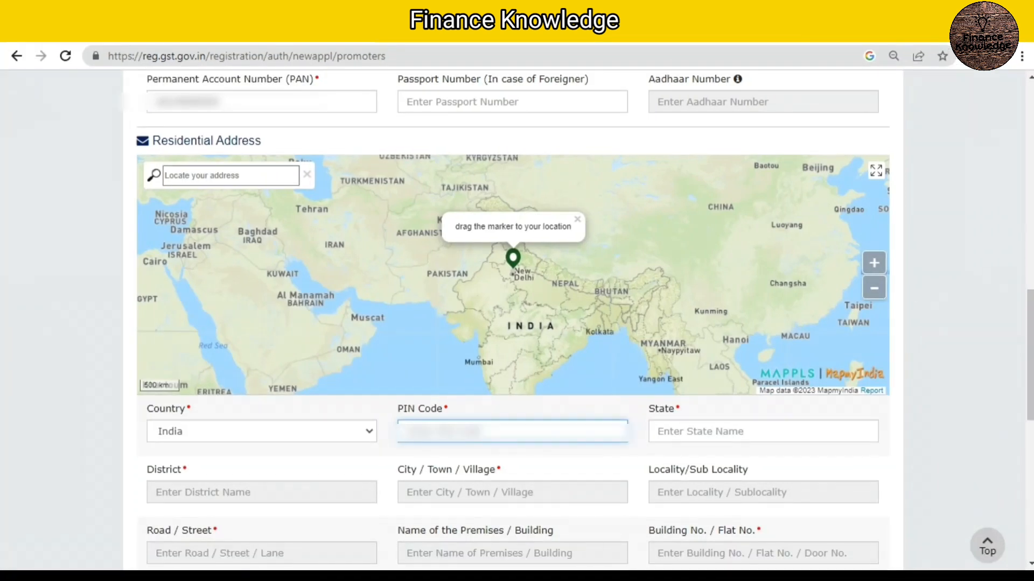
type("***")
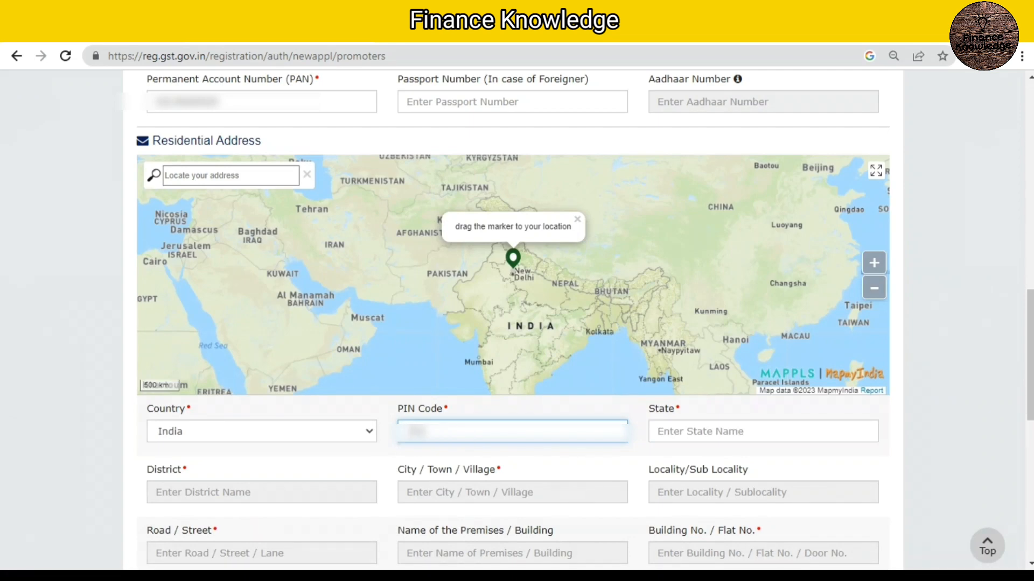
type("***")
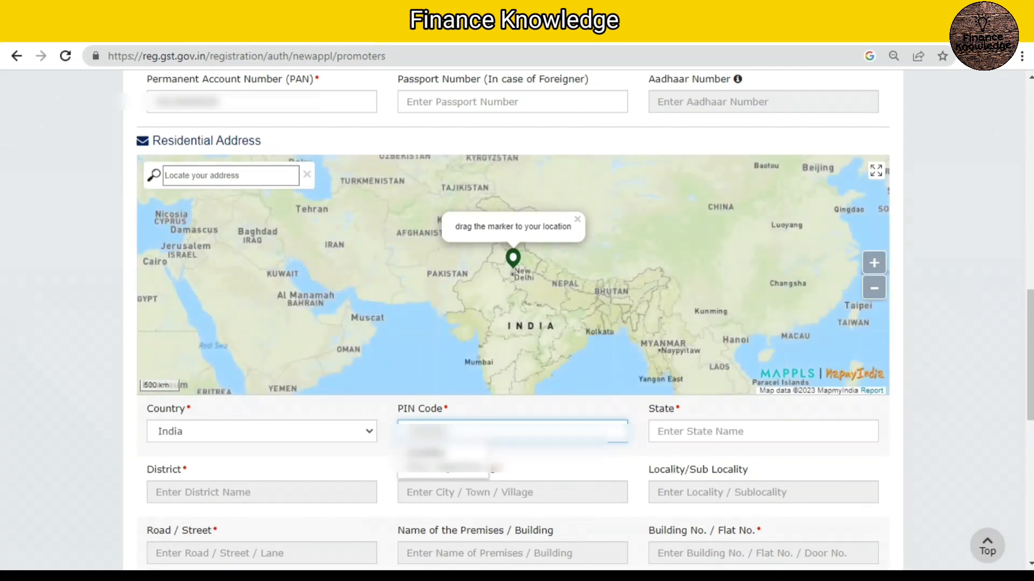
key("Return")
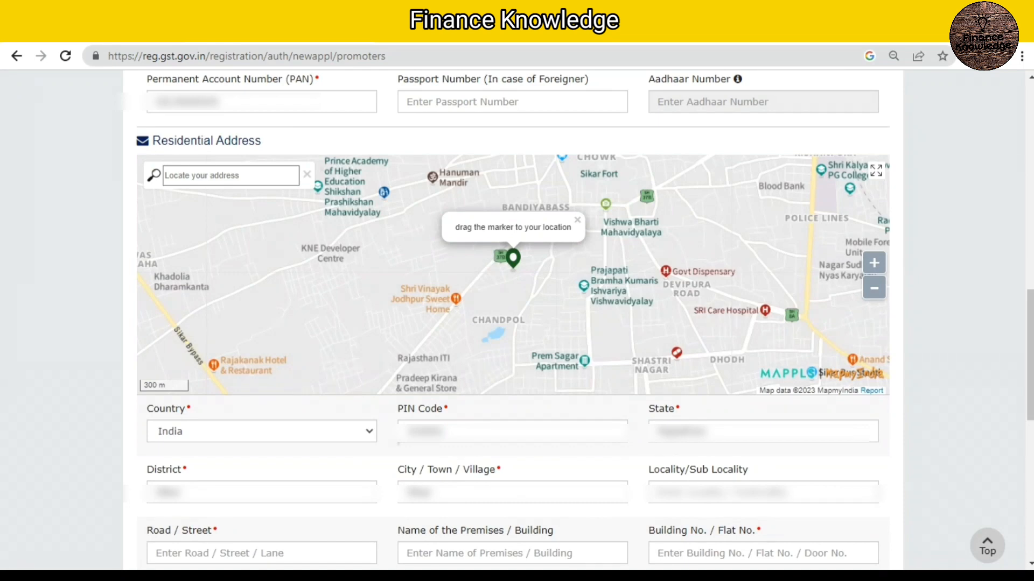
Step: Place the map marker on the residential location, confirm the address, and fill in the name of the premises and the building number
mouse_move(513, 258)
left_mouse_down()
mouse_move(496, 273)
mouse_move(503, 304)
mouse_move(528, 304)
mouse_move(521, 312)
left_mouse_up()
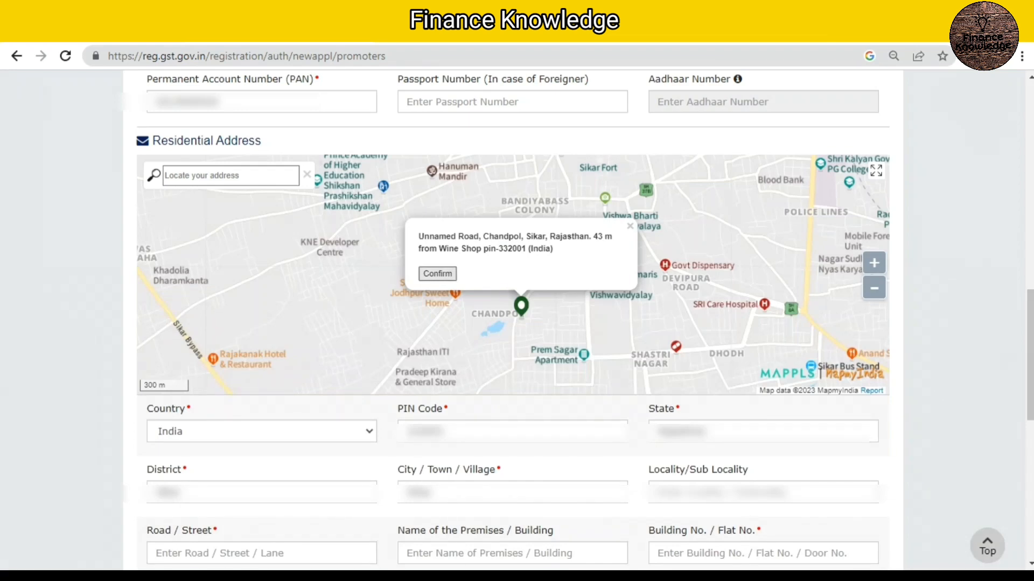
left_click(437, 274)
left_click_drag(1030, 356, 1030, 413)
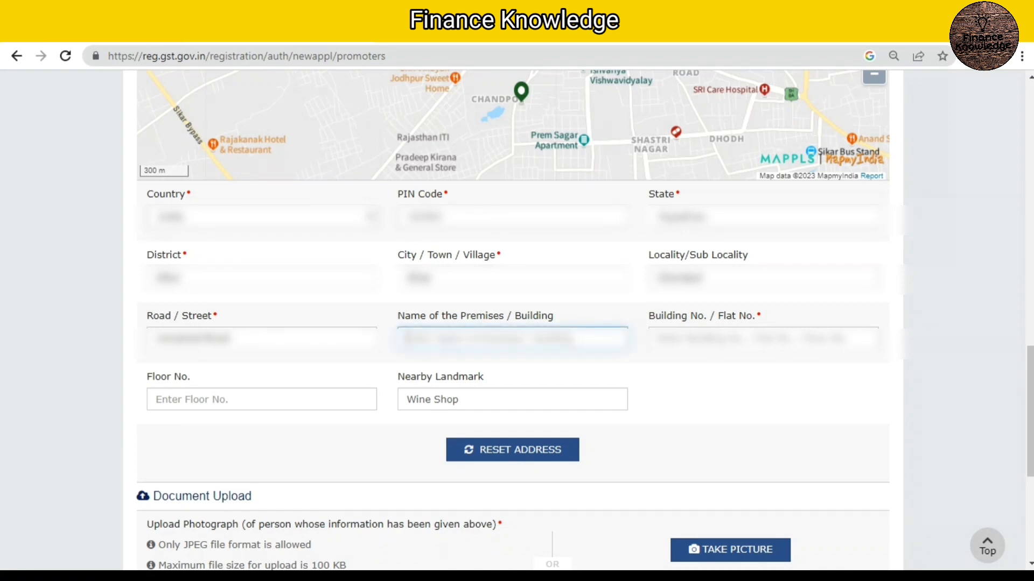
scroll(513, 323, "down", 3)
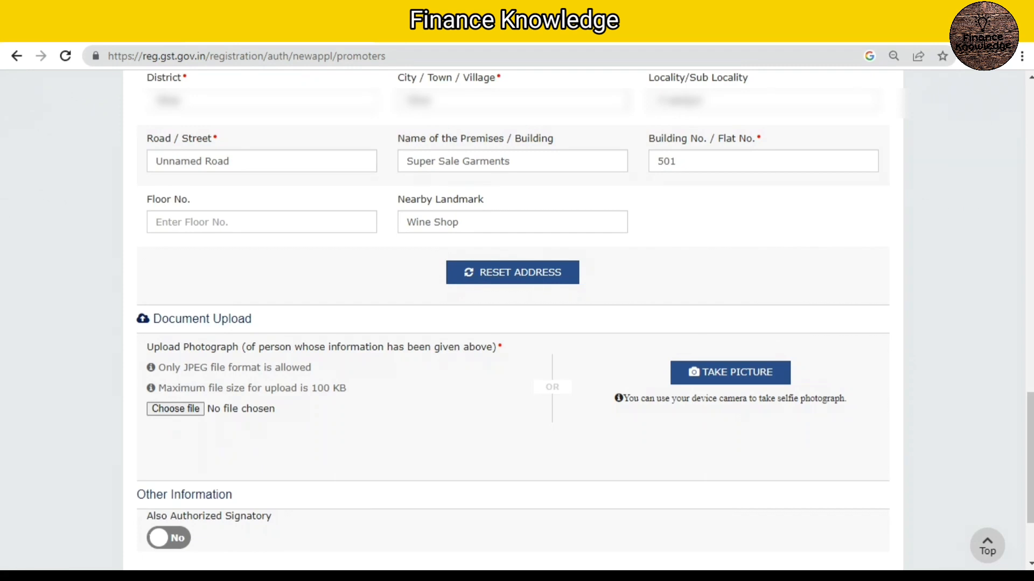
Step: Upload the proprietor's JPEG photograph, switch on Also Authorized Signatory, and save the Promoter / Partners details
scroll(512, 323, "down", 1)
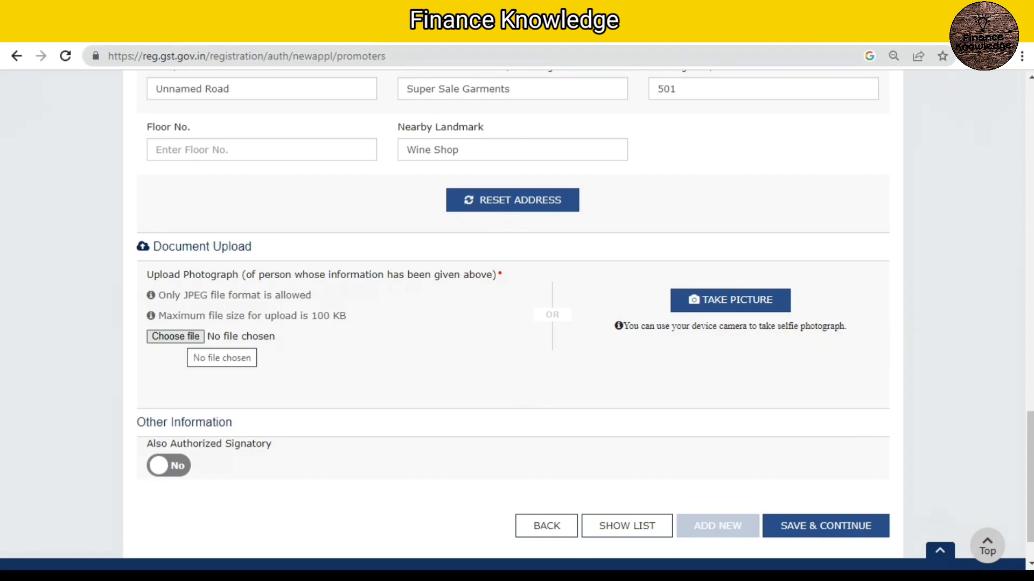
left_click(182, 337)
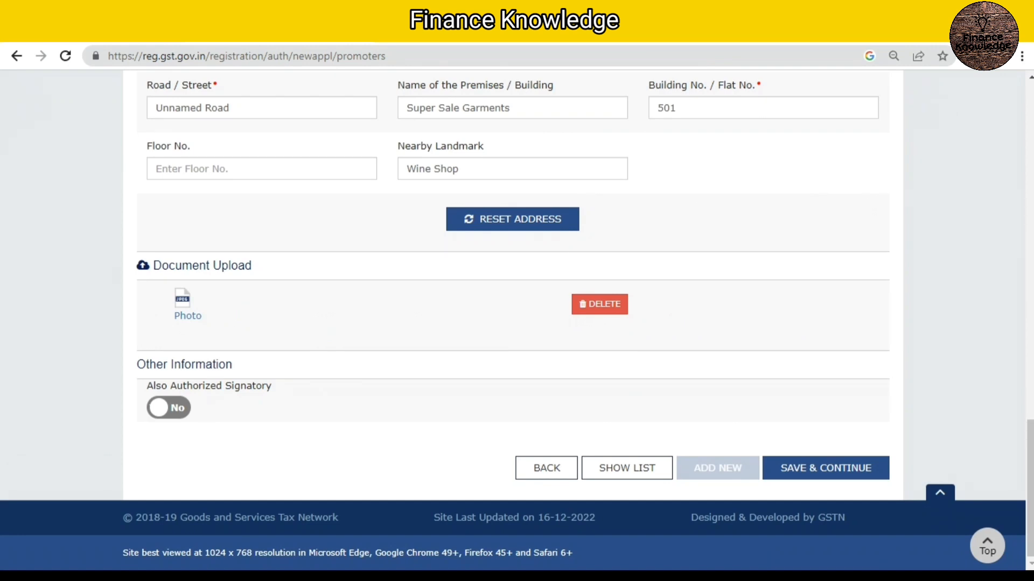
left_click(169, 408)
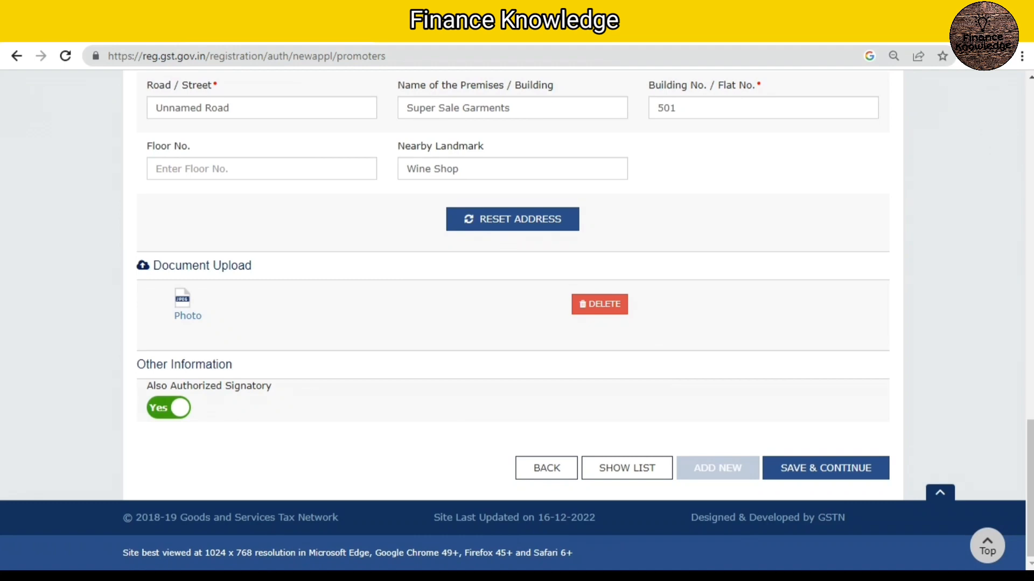
left_click(826, 468)
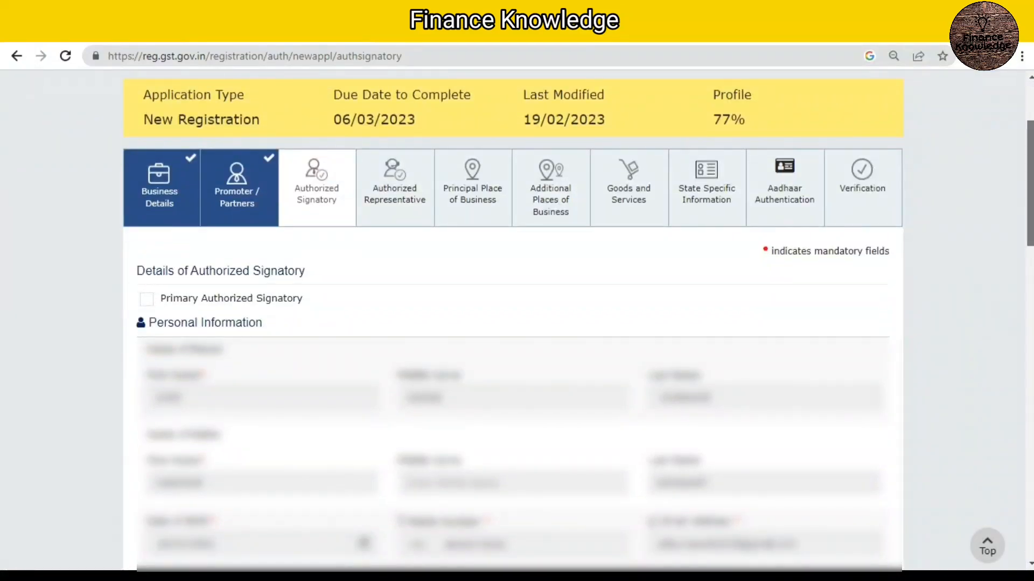
Step: Mark the signatory as Primary Authorized Signatory, save the details, and continue without an authorized representative
scroll(517, 323, "down", 2)
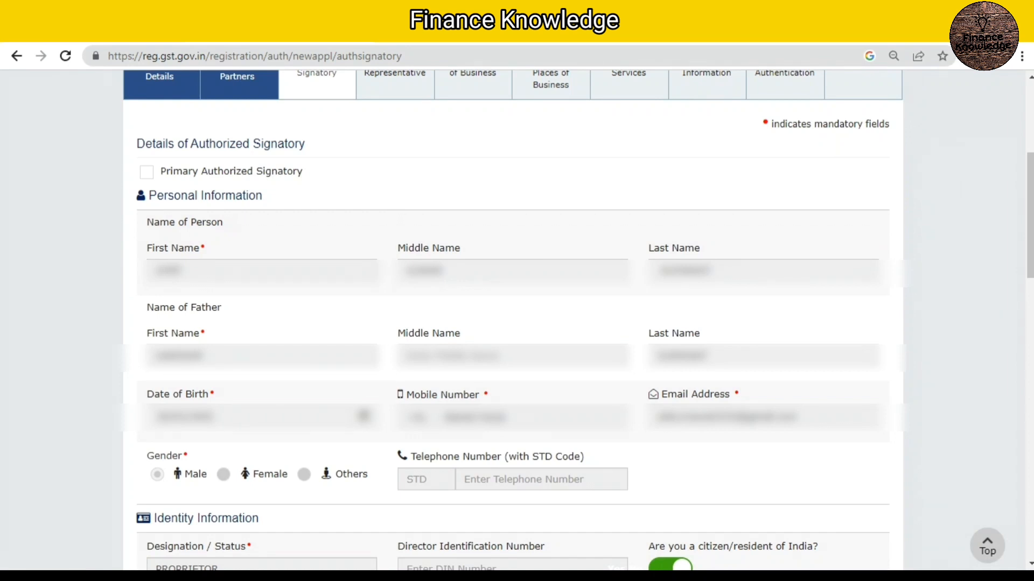
left_click(146, 172)
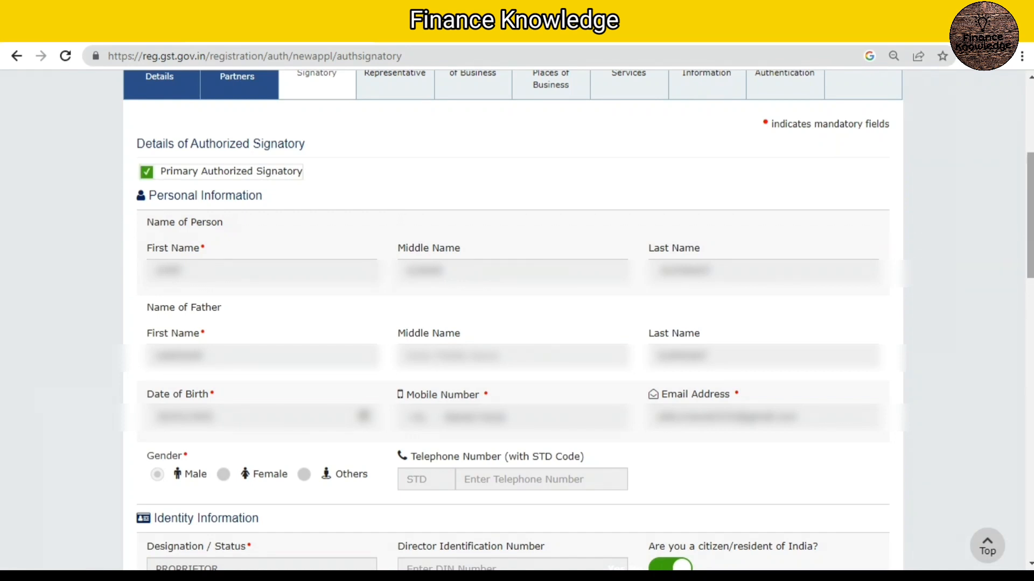
scroll(511, 323, "down", 2)
scroll(511, 323, "down", 8)
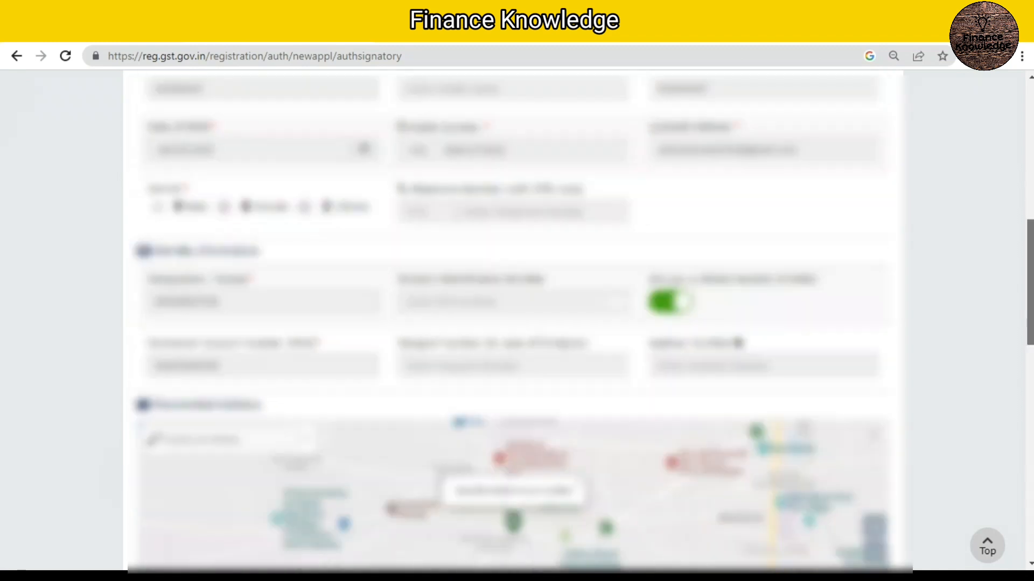
scroll(512, 323, "down", 8)
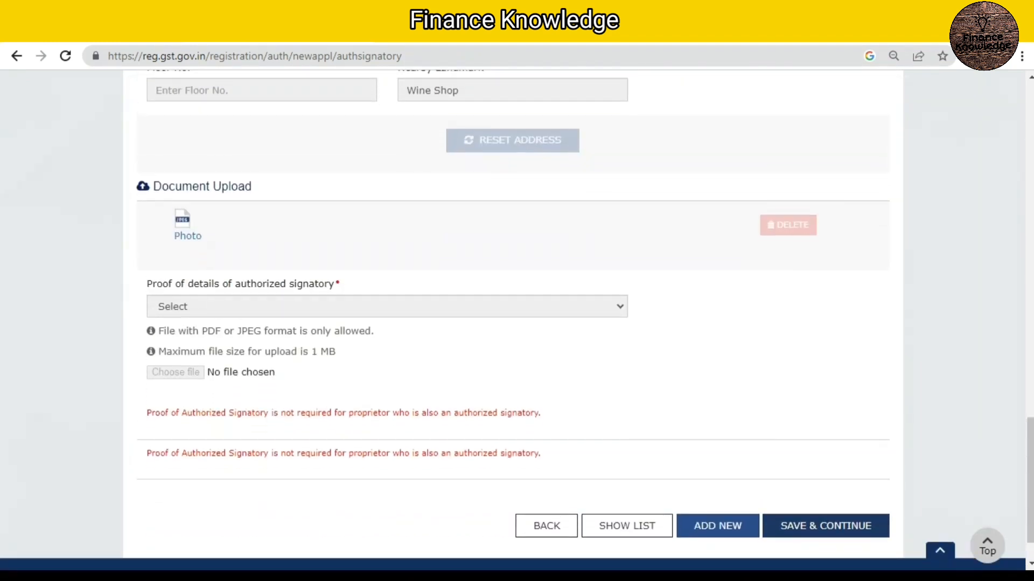
left_click(825, 526)
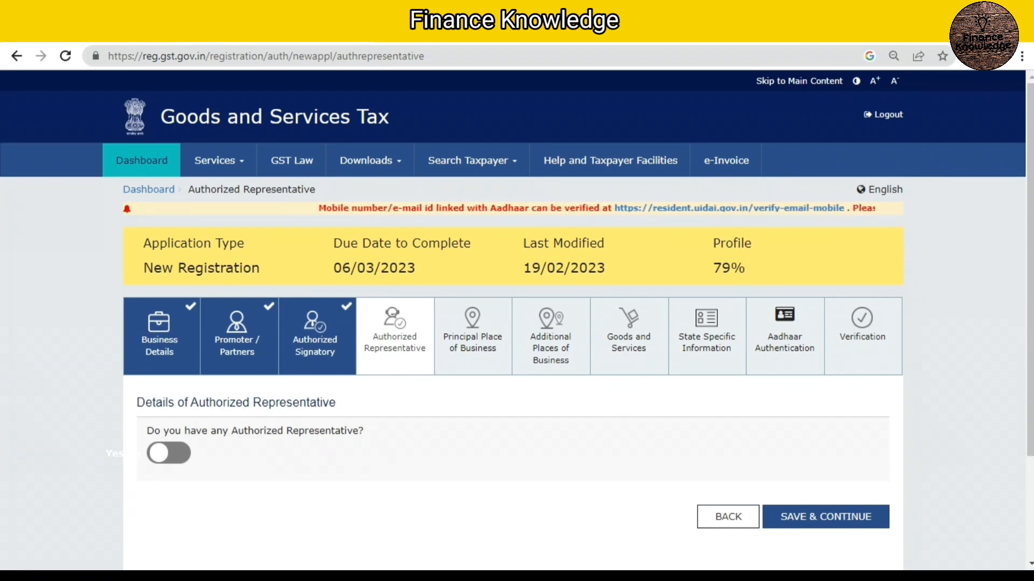
left_click(825, 517)
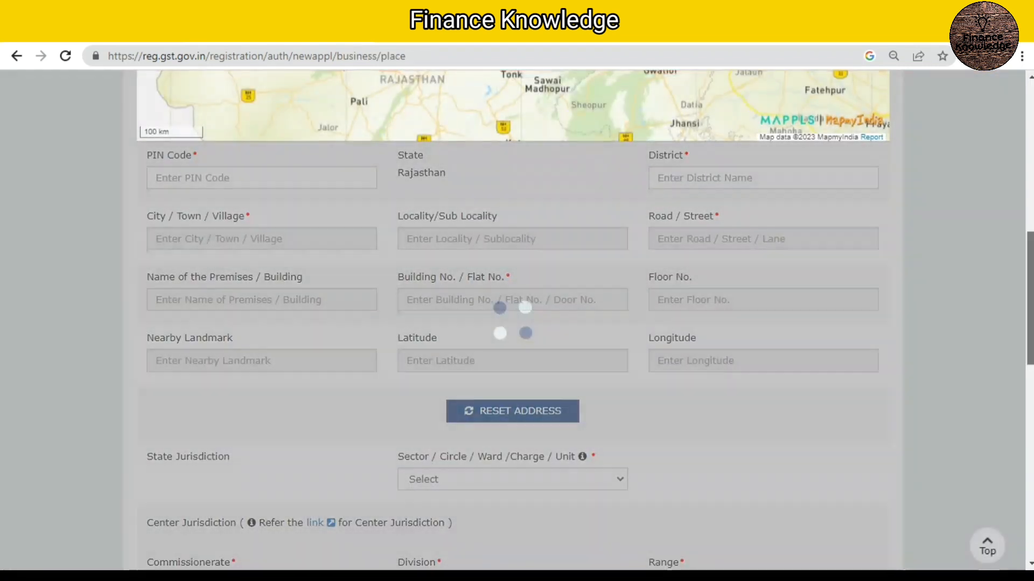
Step: Enter the postal PIN code of the principal place of business and position the map marker on the business location
scroll(517, 323, "down", 2)
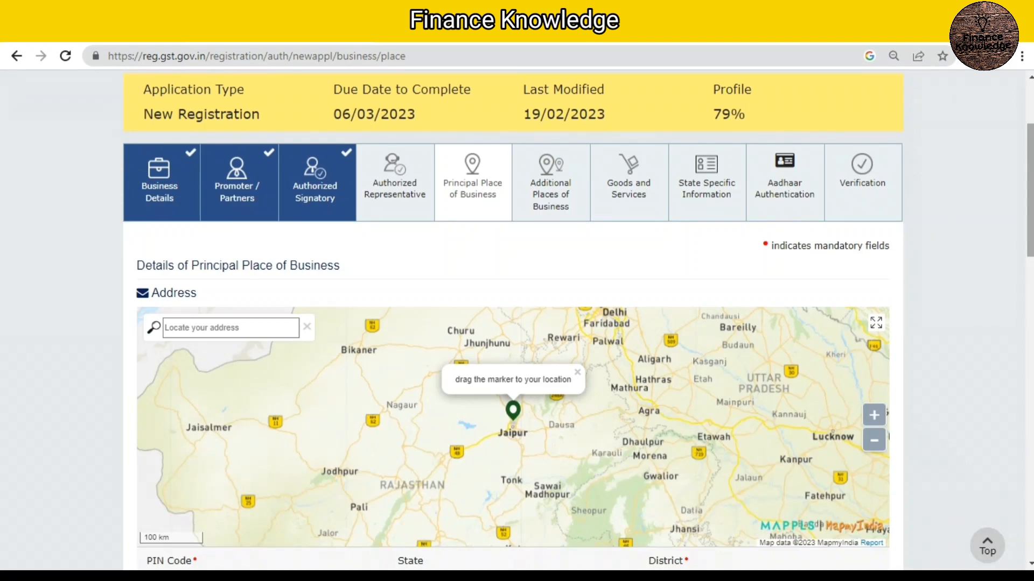
scroll(517, 323, "down", 2)
scroll(516, 323, "down", 1)
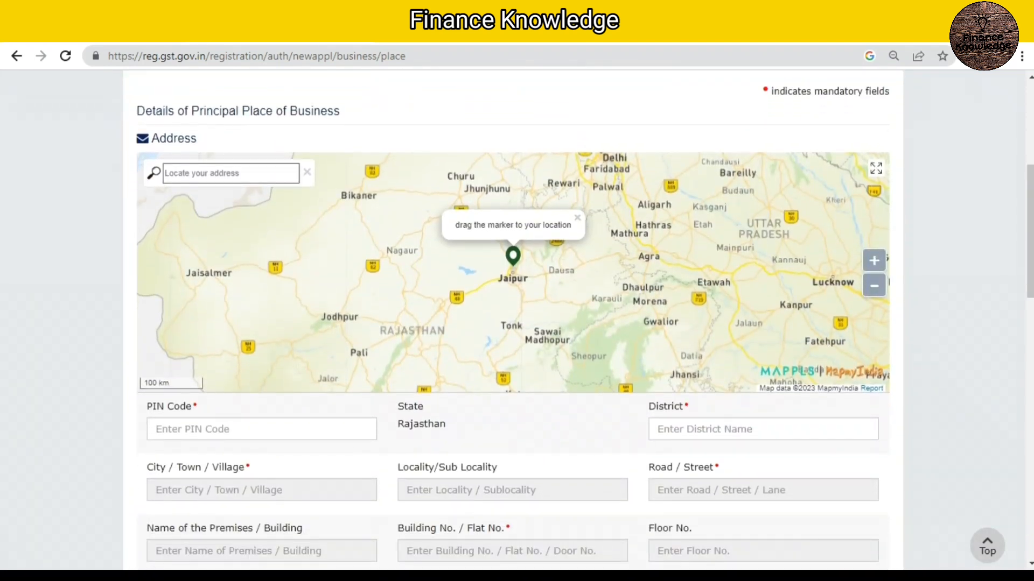
left_click(262, 429)
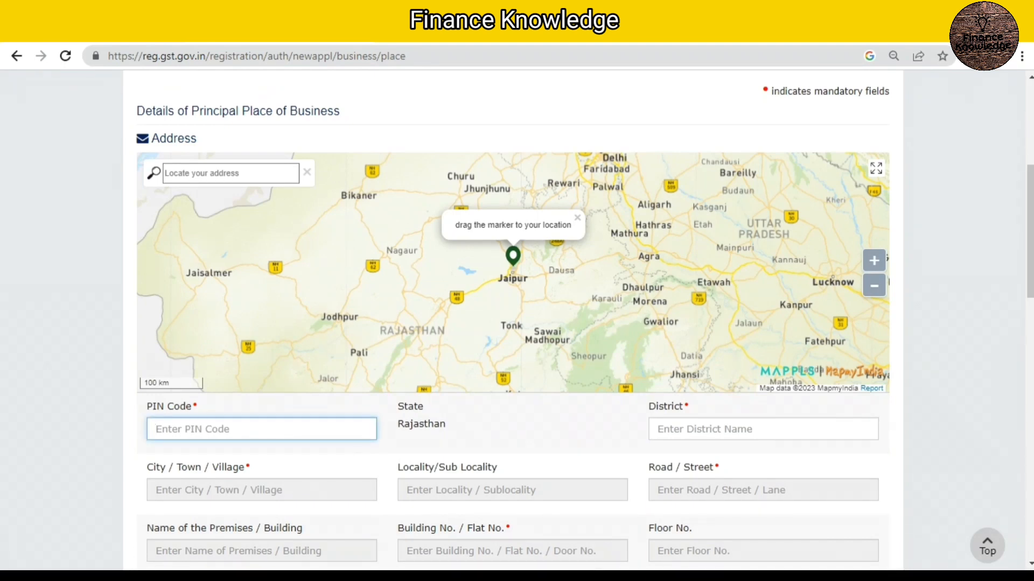
left_click(262, 429)
left_click(186, 455)
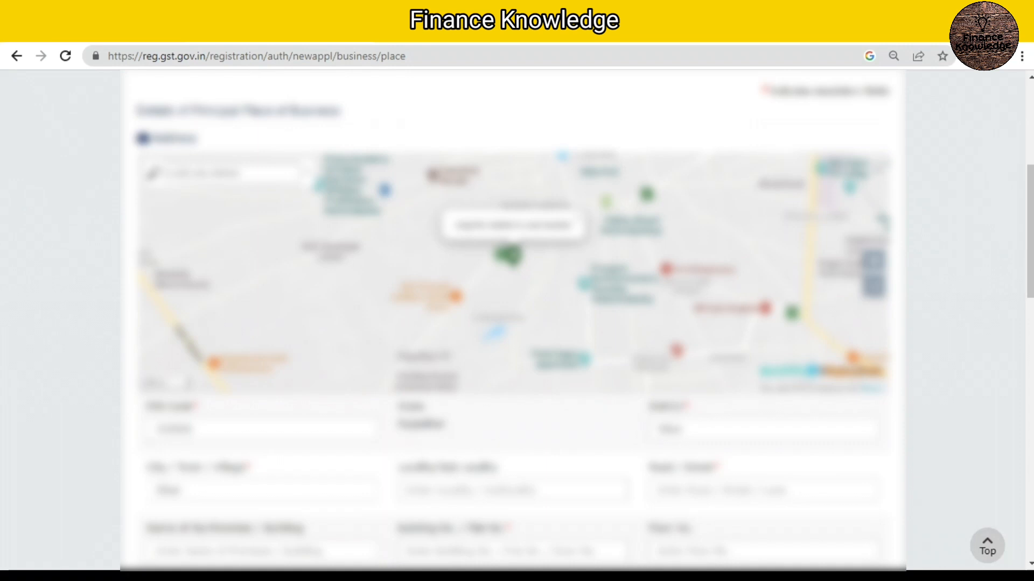
mouse_move(513, 256)
left_mouse_down()
mouse_move(593, 251)
mouse_move(537, 201)
mouse_move(569, 231)
mouse_move(561, 217)
left_mouse_up()
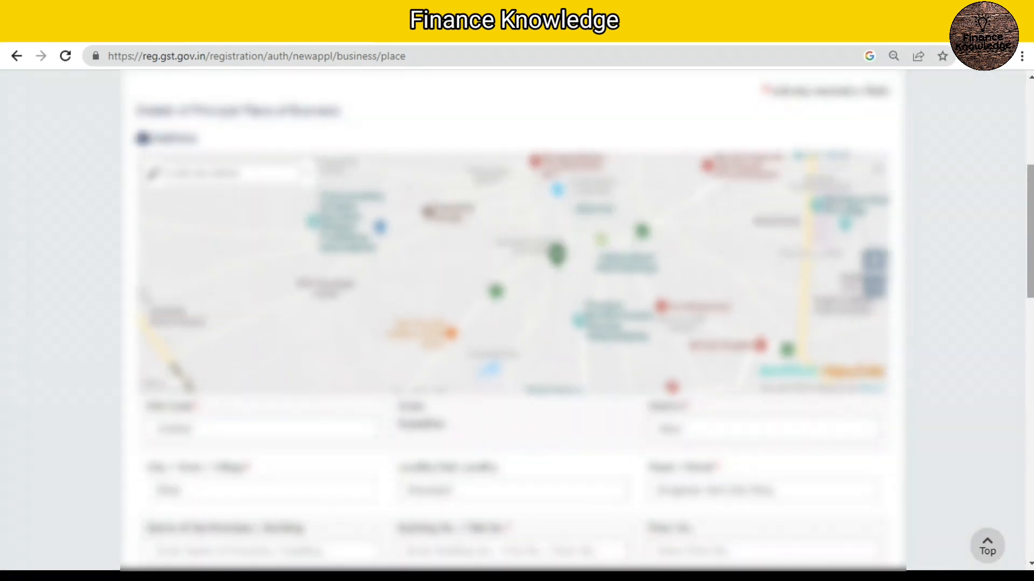
Step: Fill in the floor number and the building number of the principal place of business
scroll(517, 323, "down", 3)
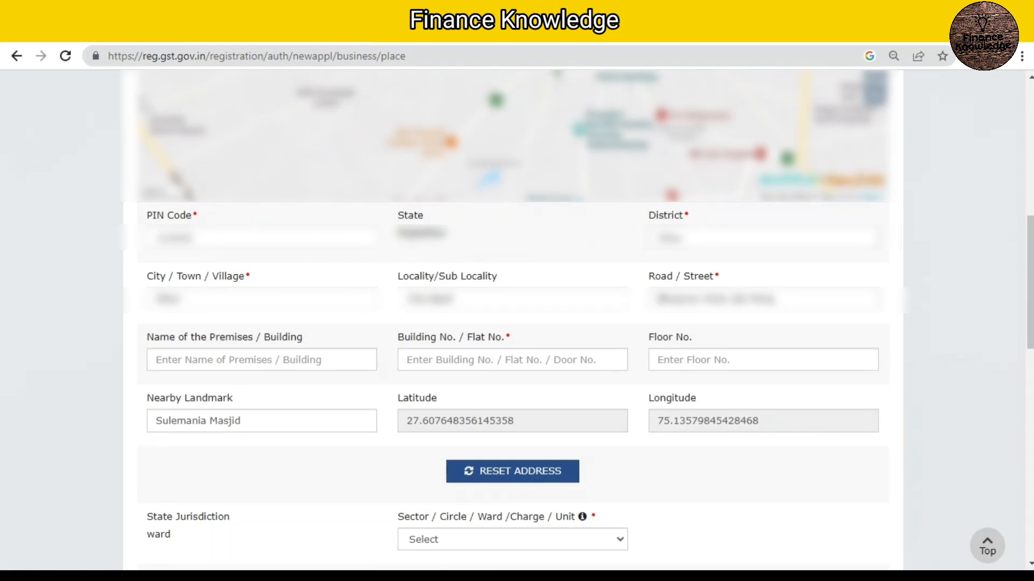
left_click(763, 360)
type("1054")
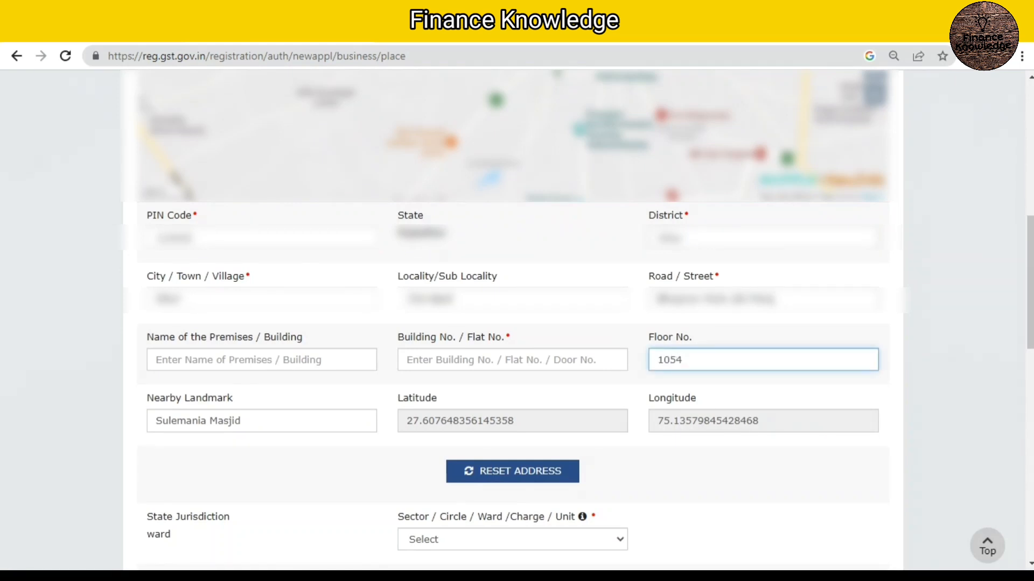
left_click(512, 360)
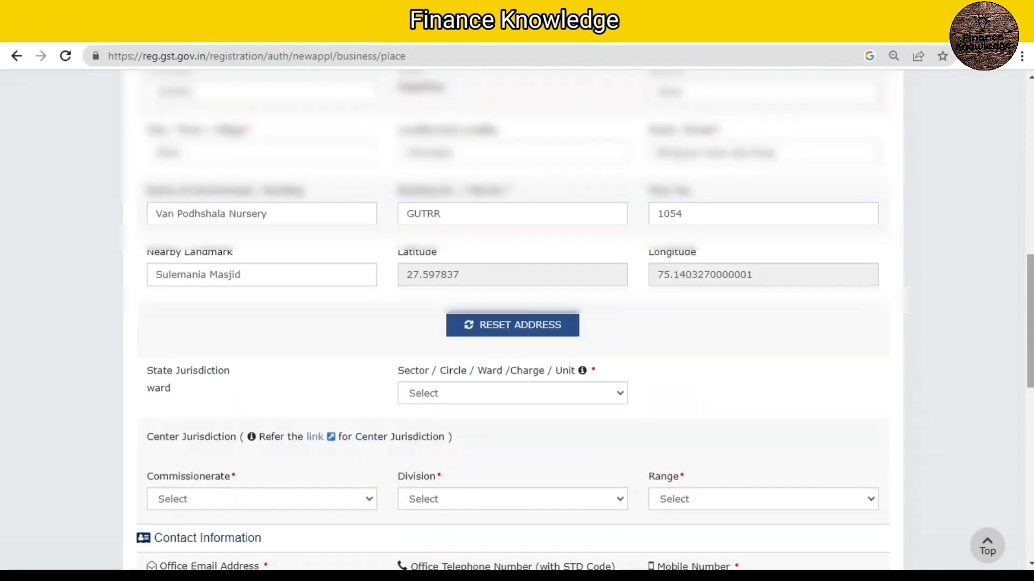
Step: Choose the first listed Sector / Circle / Ward / Charge / Unit for the state jurisdiction of the principal place of business
scroll(517, 323, "down", 2)
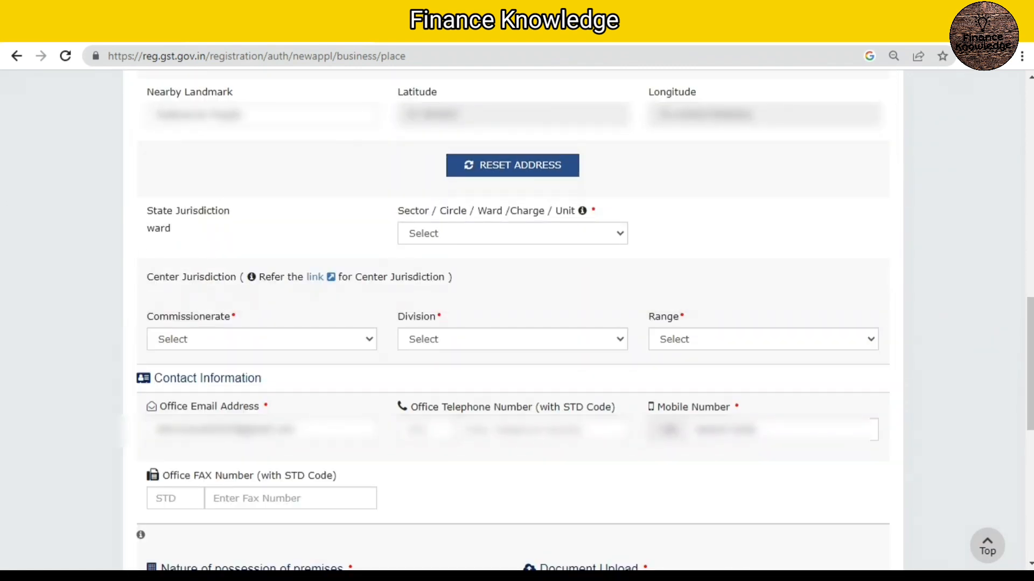
left_click(512, 233)
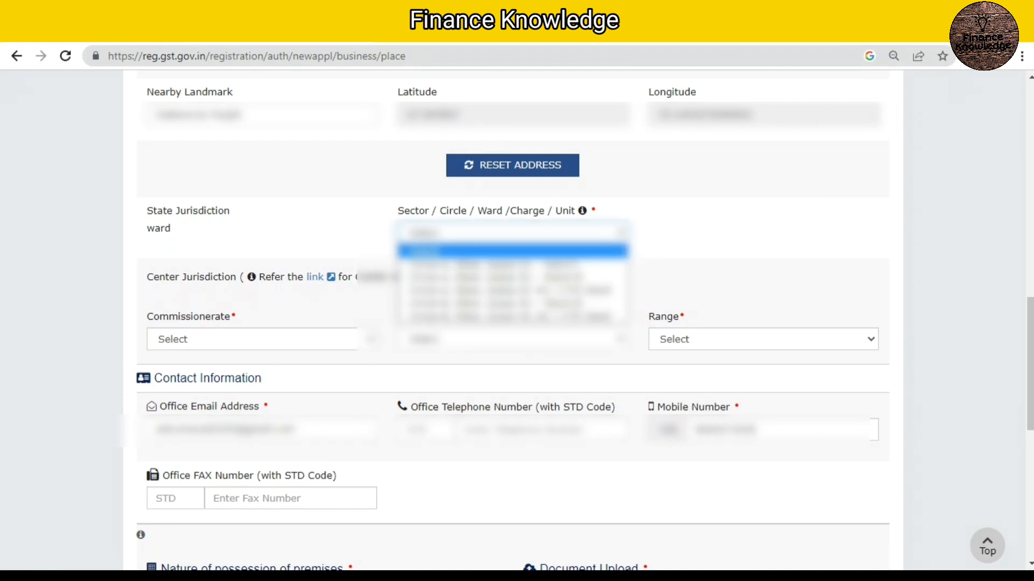
left_click(512, 265)
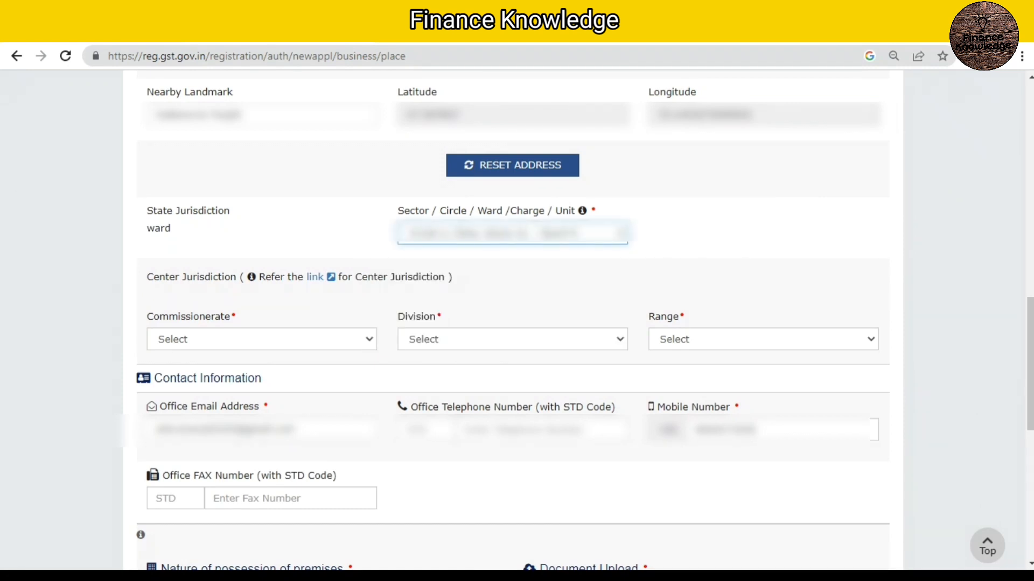
Step: Set the center jurisdiction to commissionerate JAIPUR, division GST DIVISION-B JAIPUR and range GST RANGE-IX
left_click(261, 339)
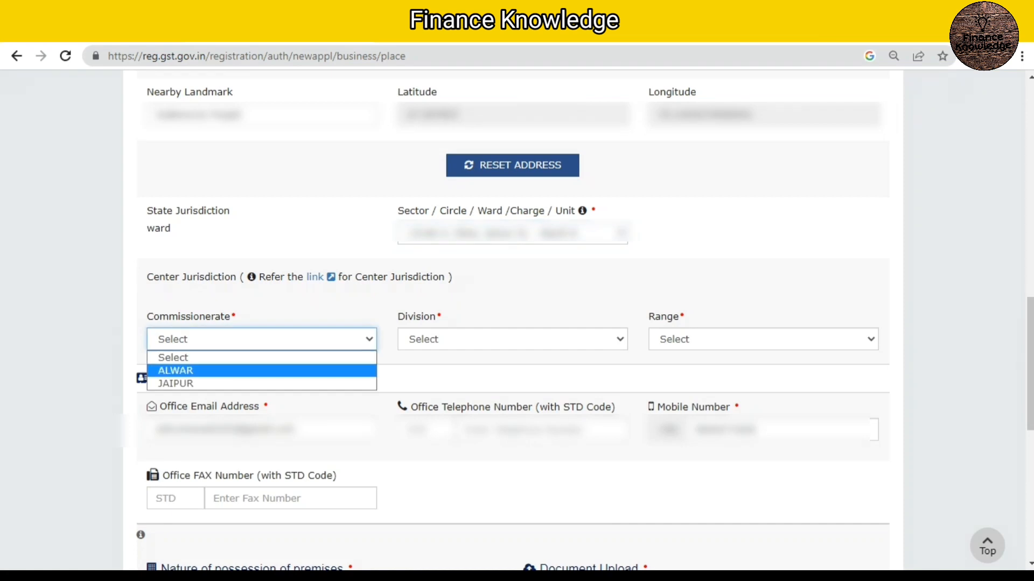
left_click(262, 384)
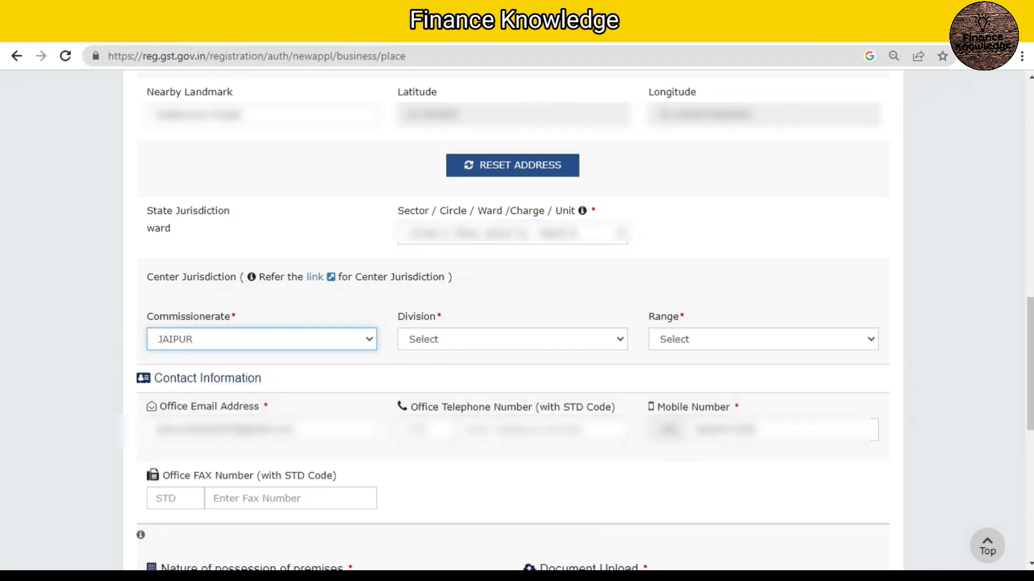
left_click(512, 339)
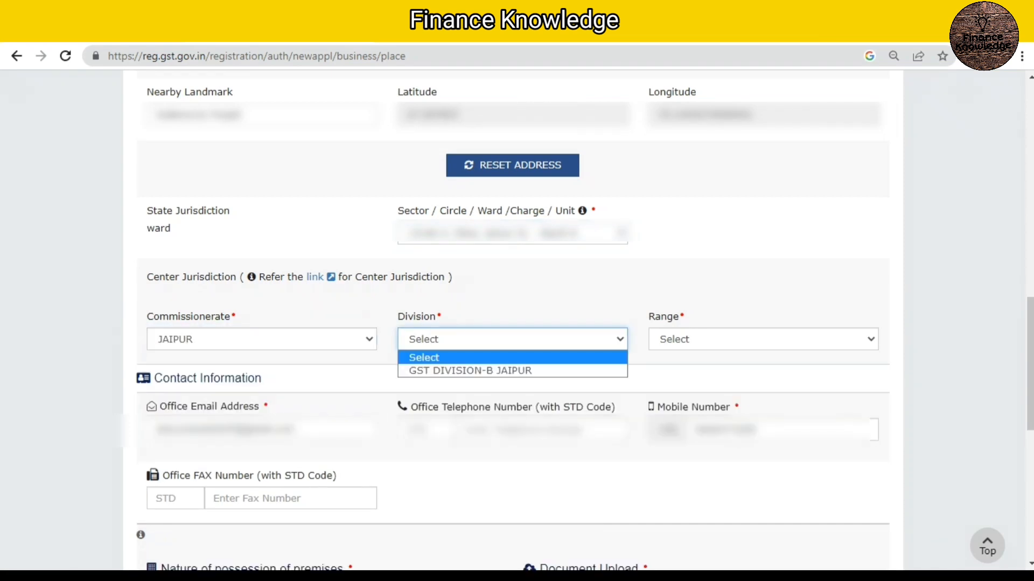
left_click(508, 366)
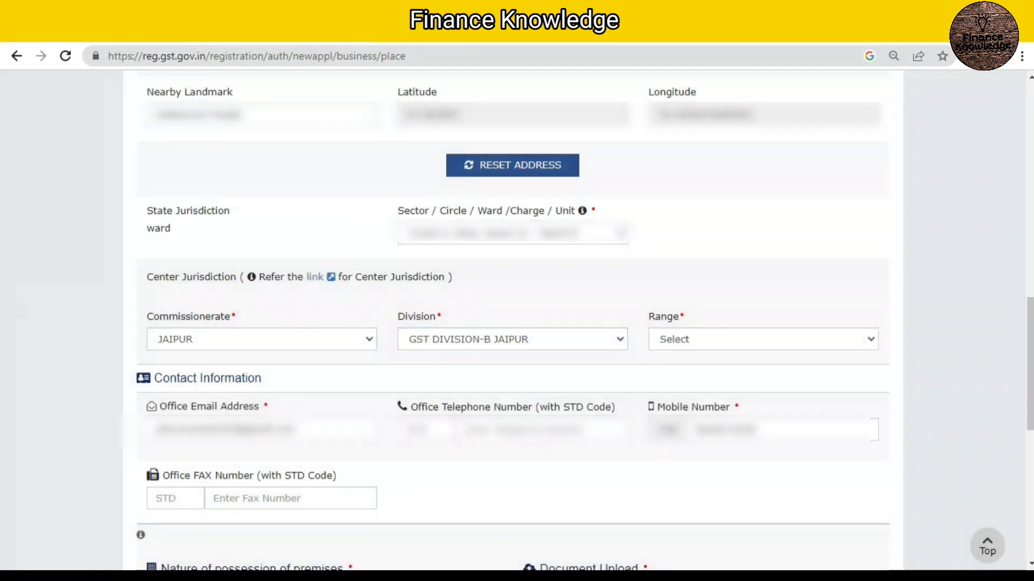
left_click(763, 340)
left_click(763, 371)
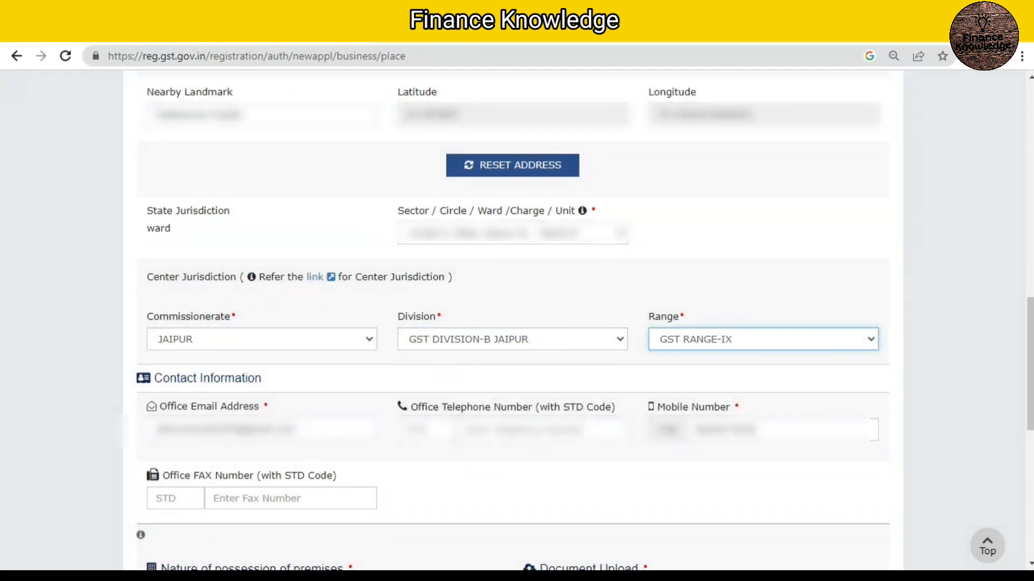
scroll(512, 323, "down", 2)
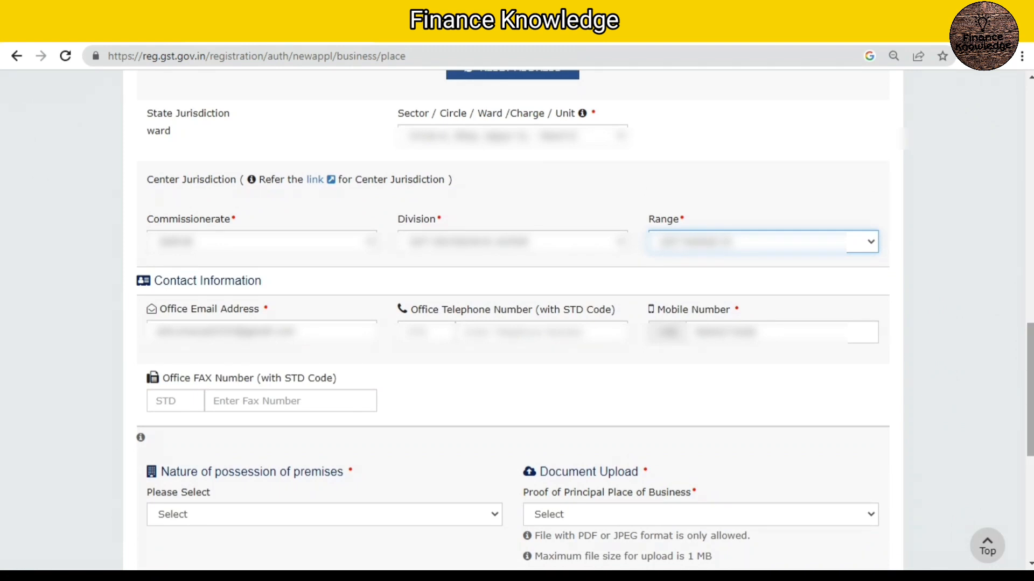
scroll(512, 323, "down", 3)
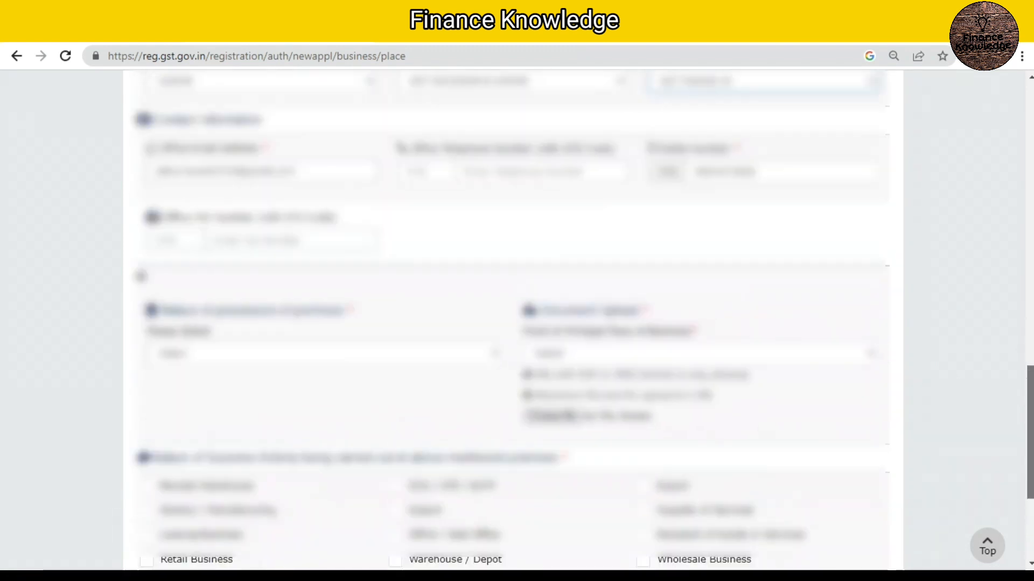
Step: Set the nature of possession of the principal place of business premises to Own
scroll(517, 323, "down", 2)
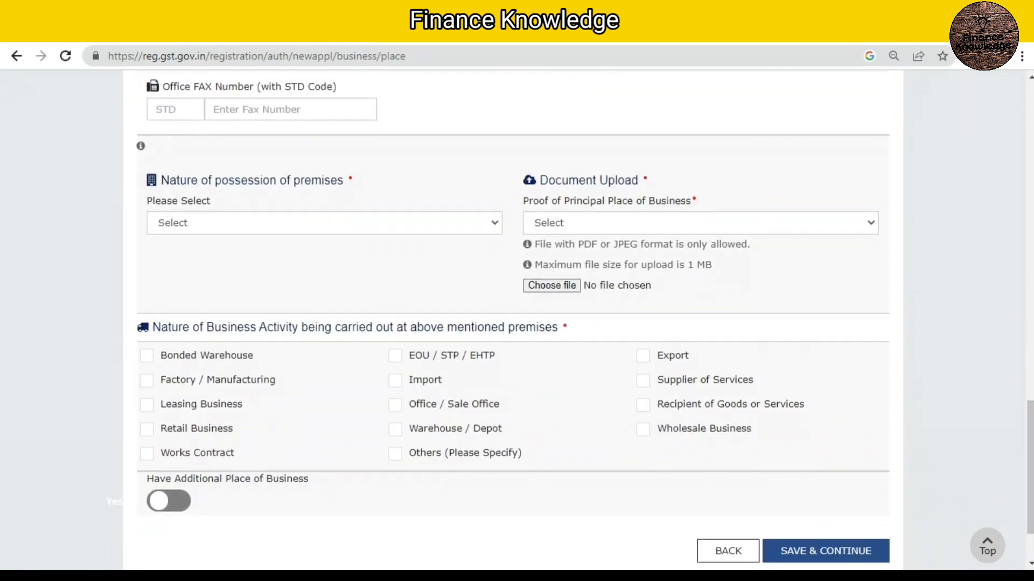
left_click(324, 223)
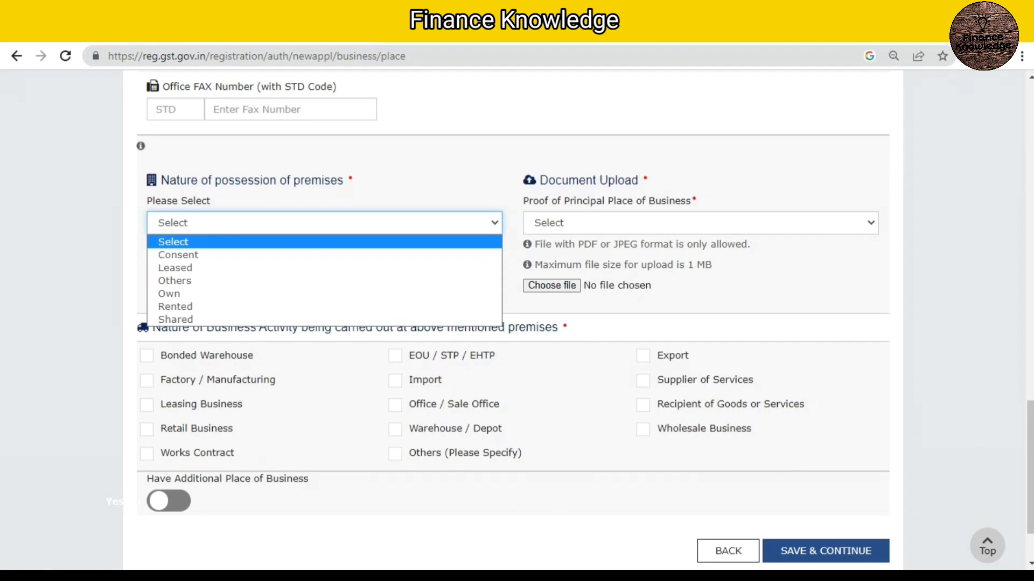
key("Down")
key("Down")
key("Down")
key("Down")
key("Return")
Step: Upload two files of the type Electricity Bill as proof of the principal place of business
left_click(700, 223)
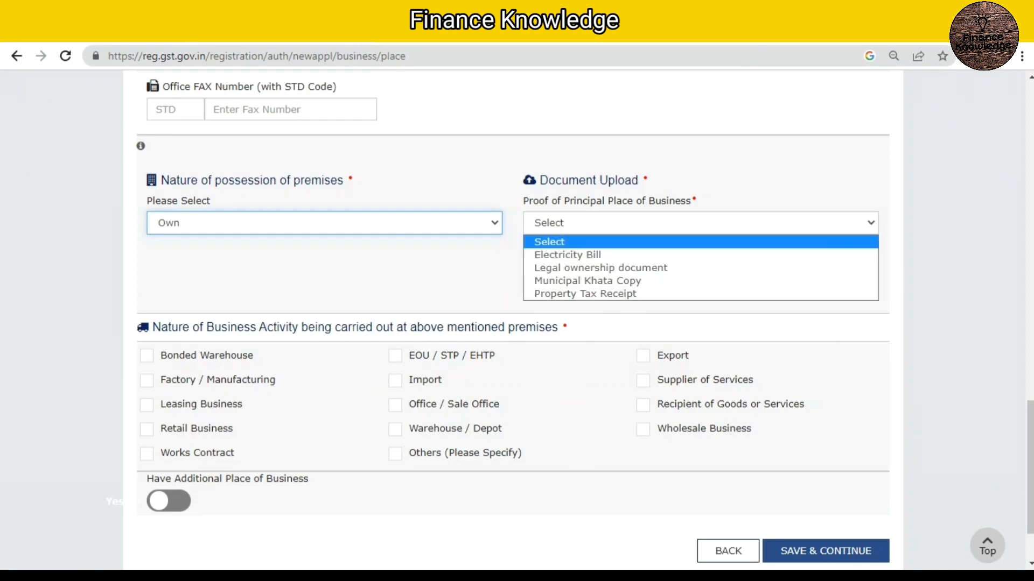
left_click(567, 256)
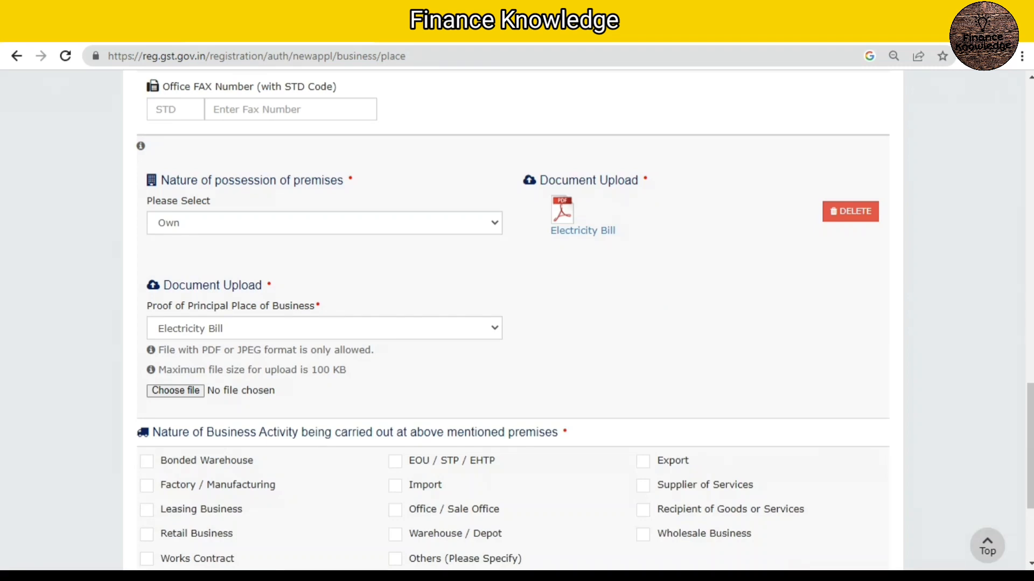
left_click(324, 328)
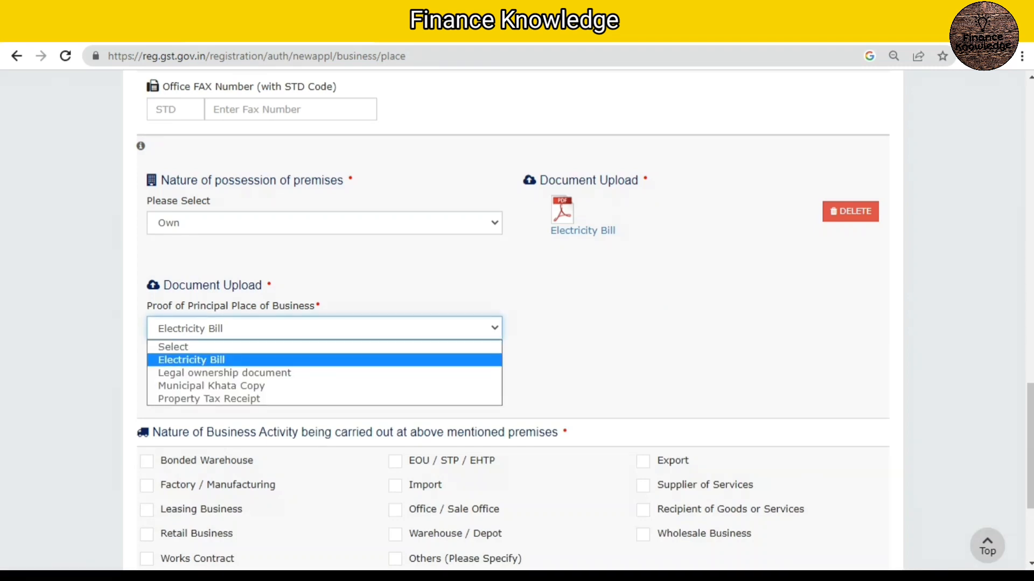
left_click(325, 360)
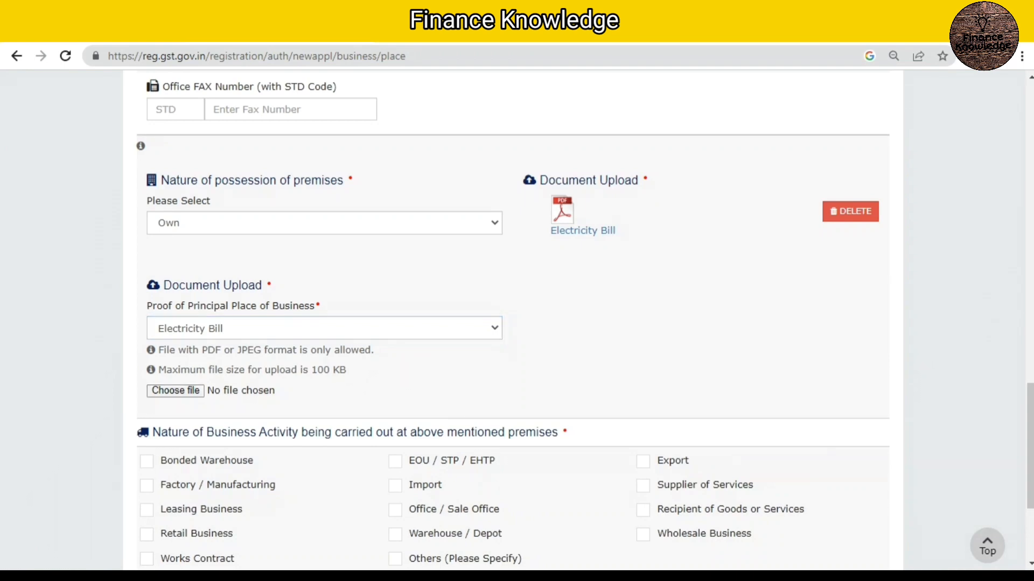
left_click(176, 391)
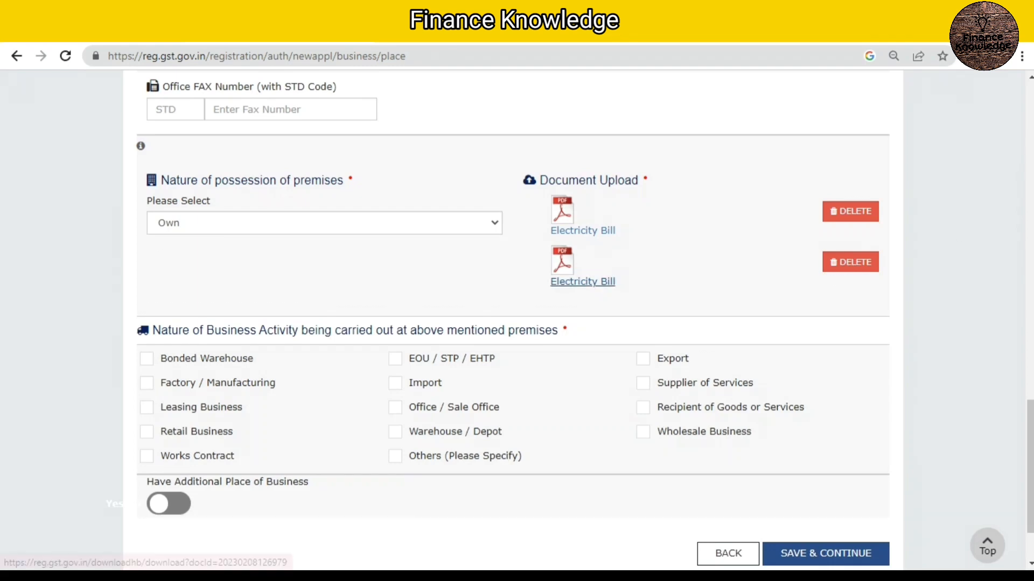
left_click(324, 223)
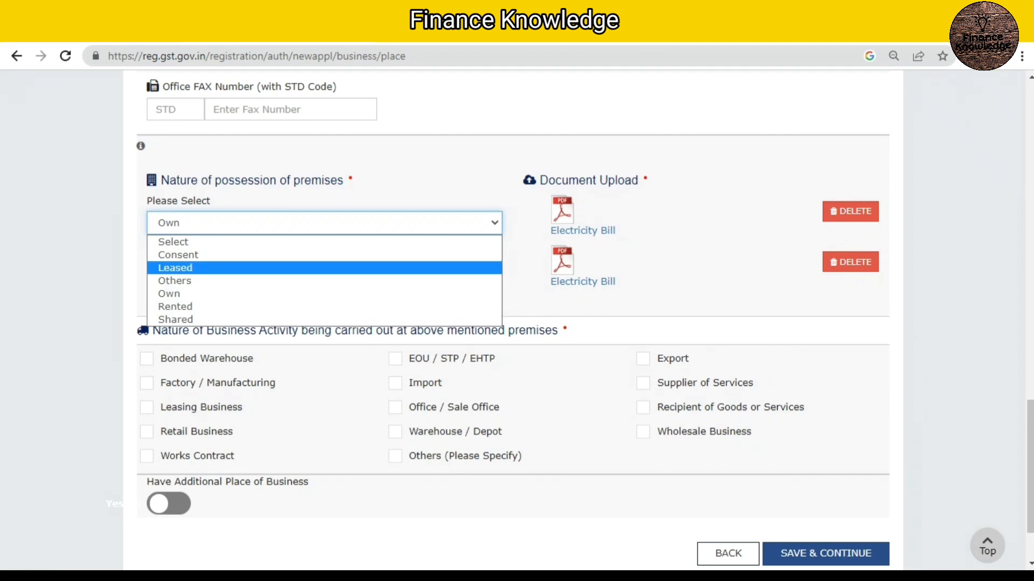
key("Escape")
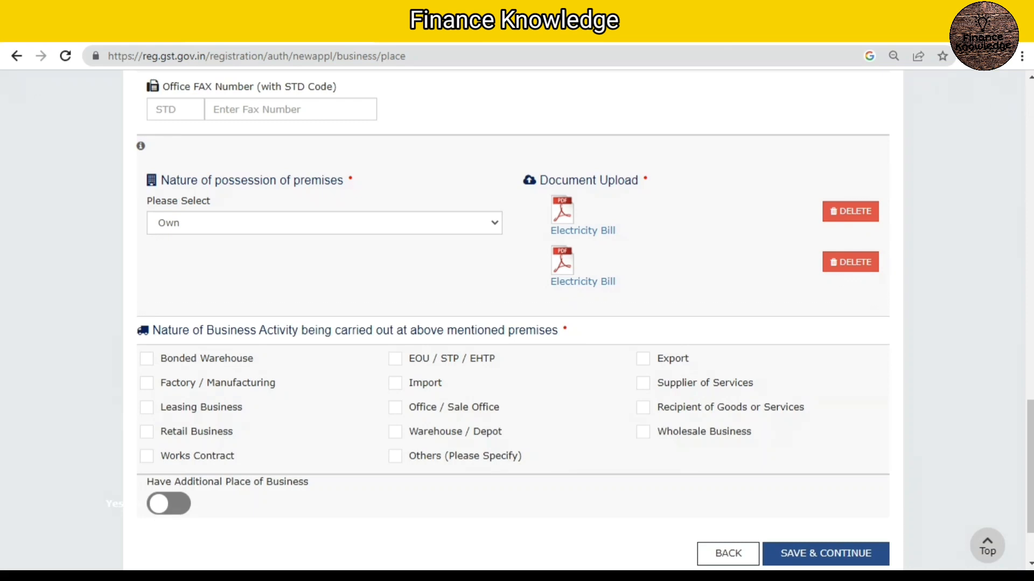
left_click(324, 222)
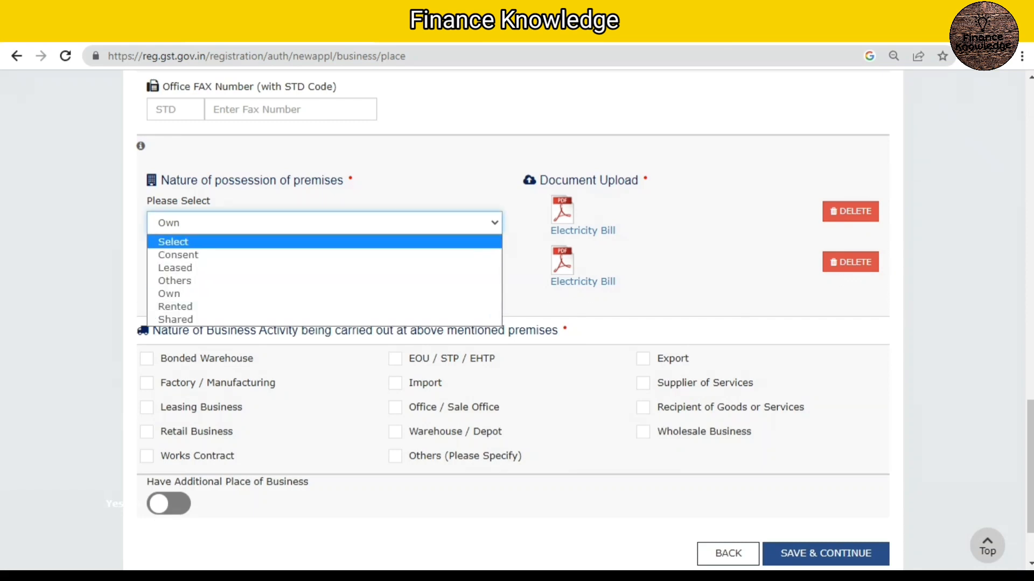
key("Escape")
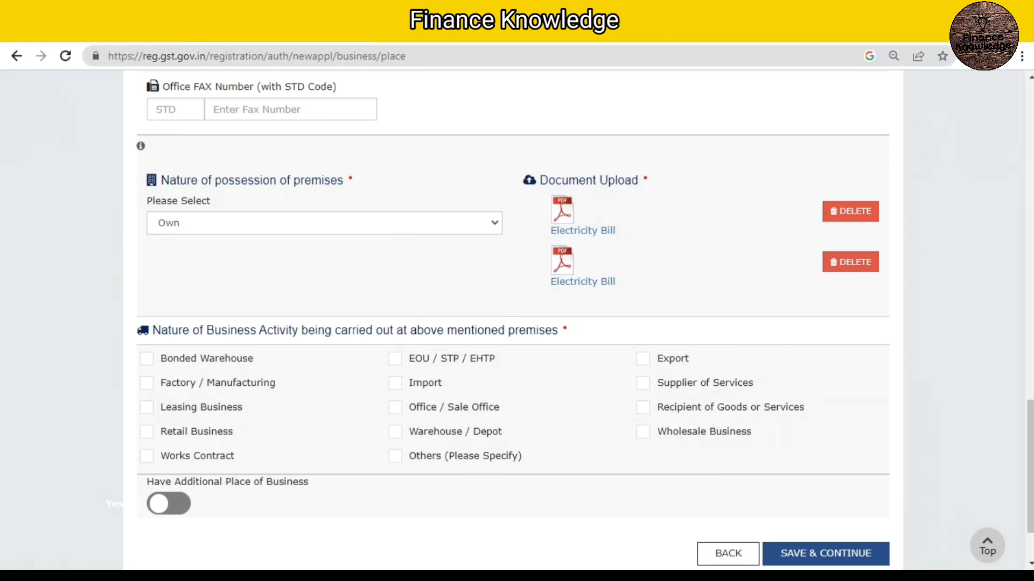
Step: Mark Retail Business as the activity at the premises and save the section, continuing without any additional places of business
left_click(147, 432)
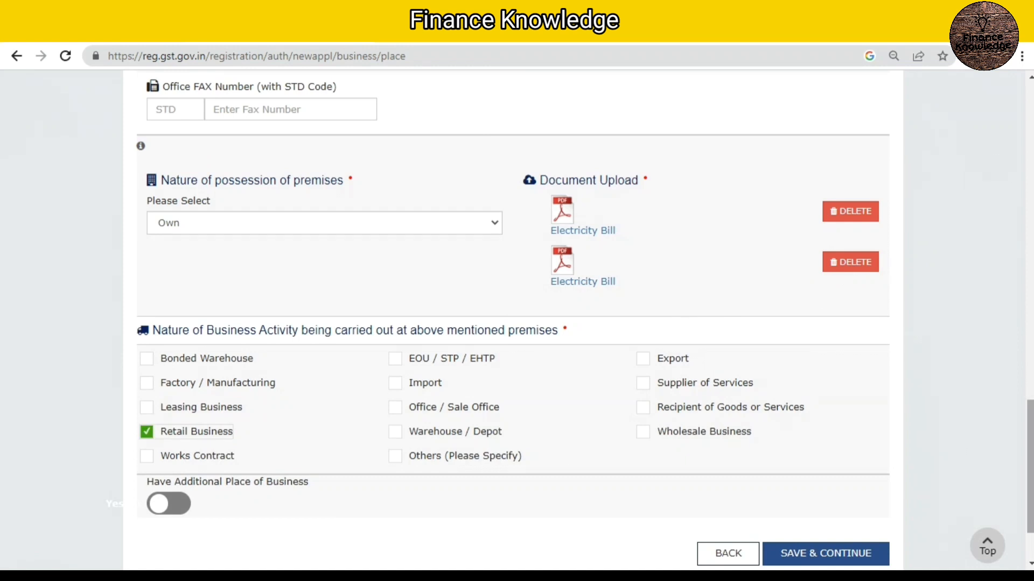
scroll(517, 323, "down", 2)
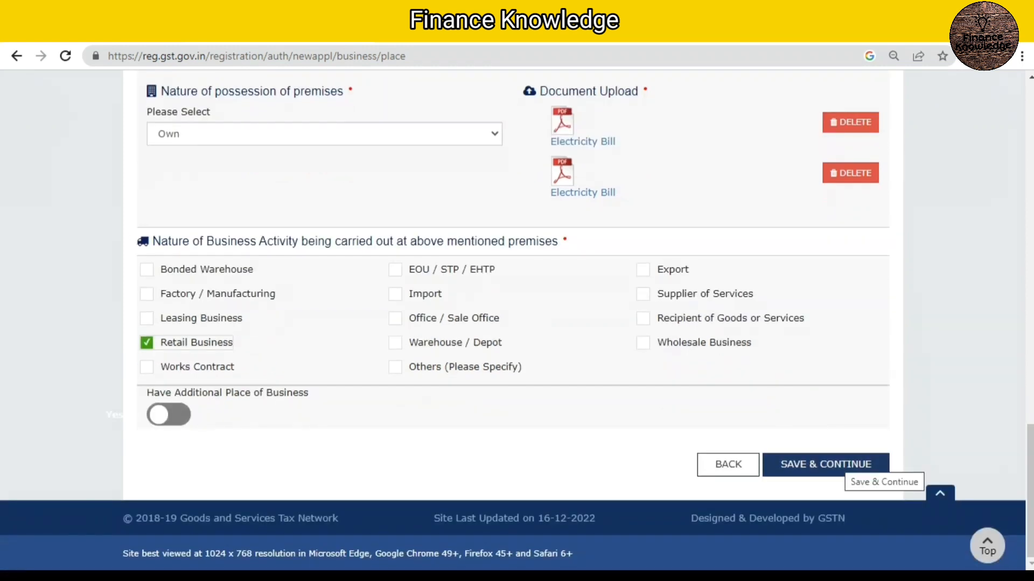
left_click(848, 466)
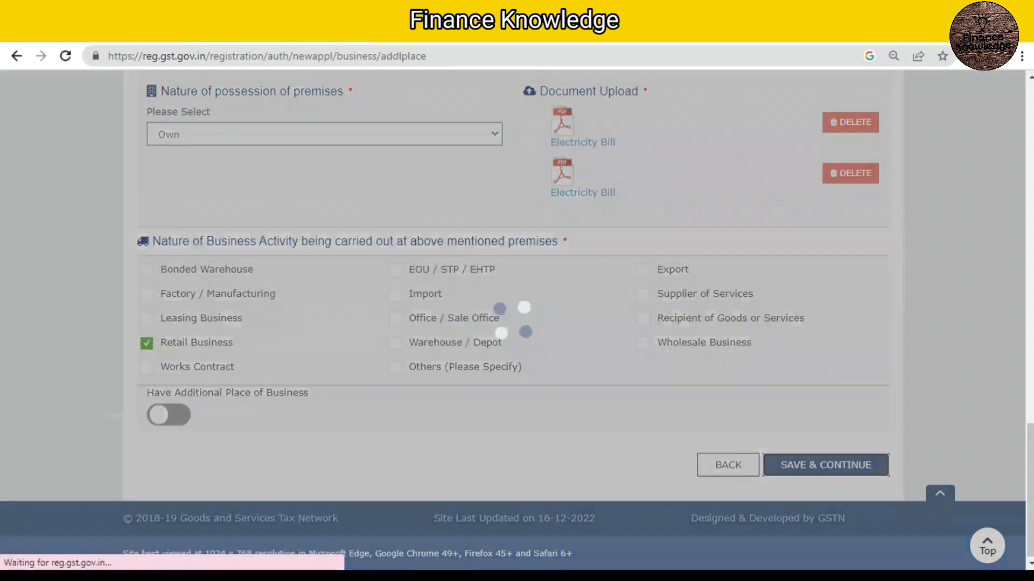
scroll(517, 323, "down", 2)
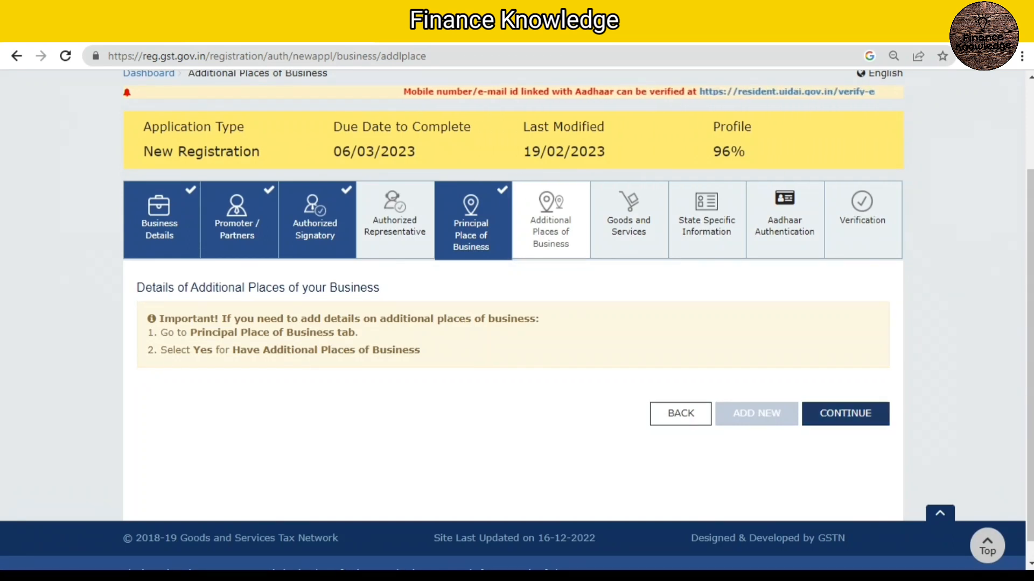
left_click(846, 414)
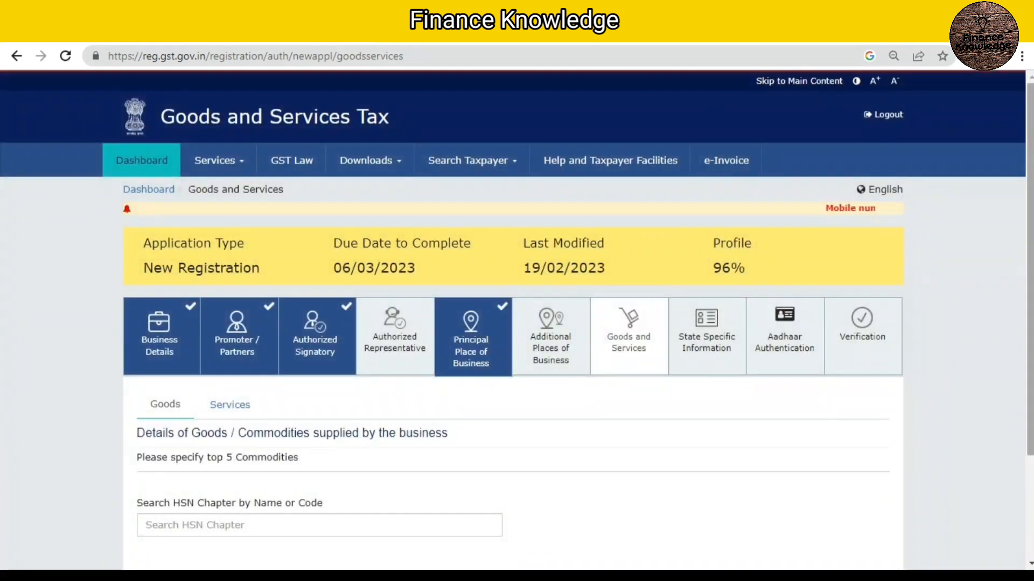
Step: Search the HSN chapters for "TURM" and add code 0910 (ginger, saffron, turmeric and other spices) to the list of goods
scroll(513, 321, "down", 2)
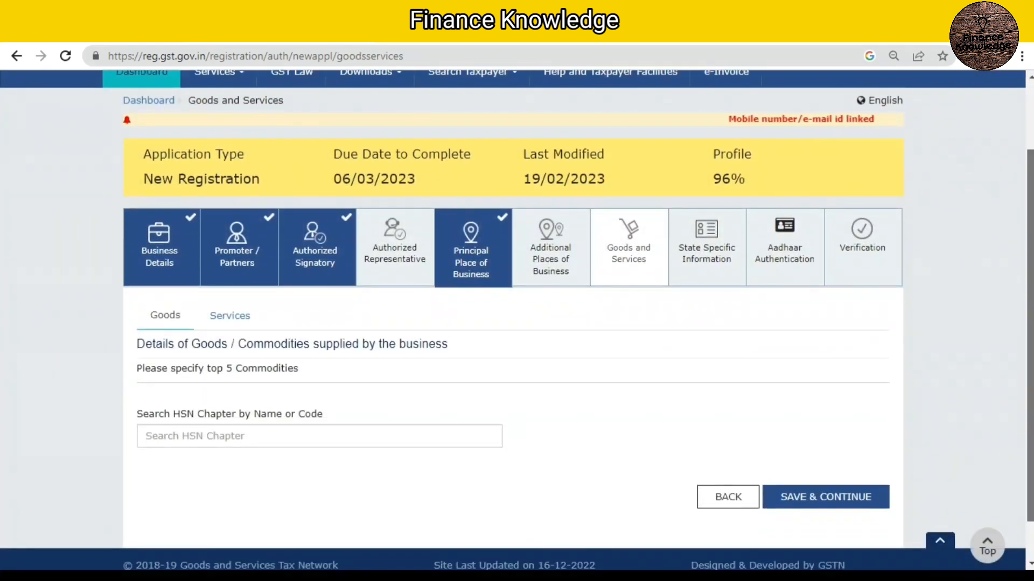
scroll(513, 320, "down", 1)
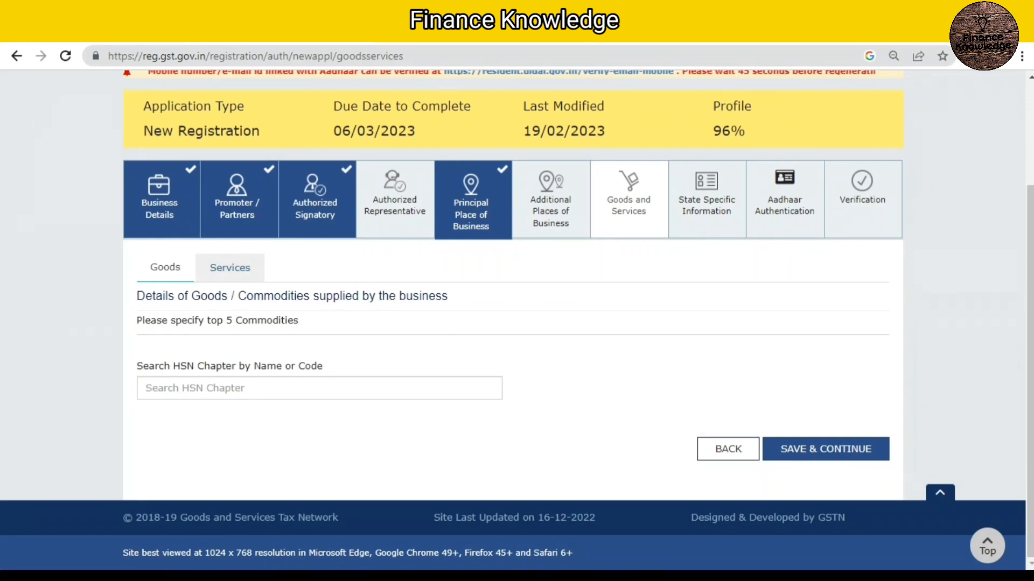
left_click(230, 268)
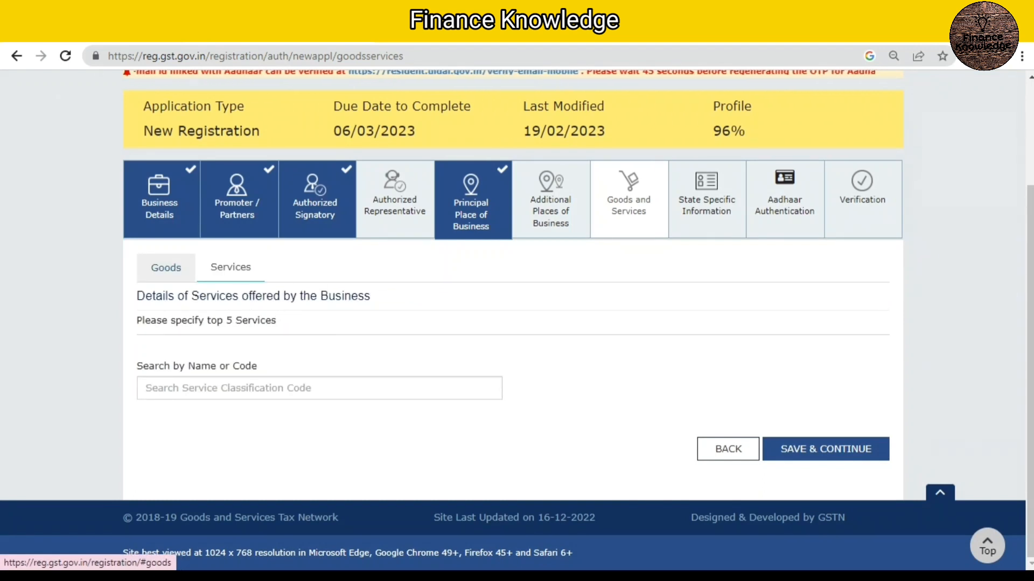
left_click(166, 267)
left_click(320, 388)
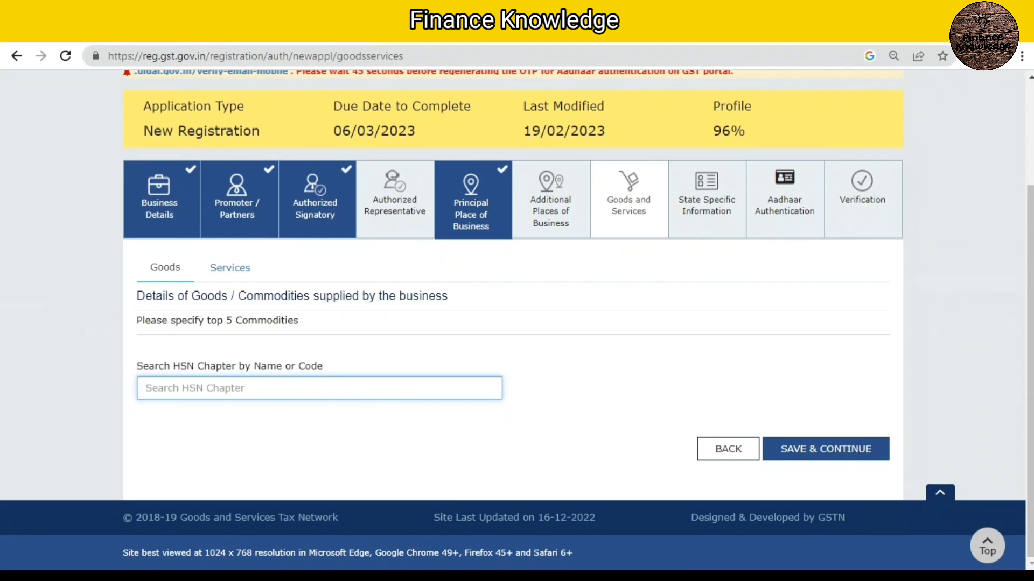
type("TURM")
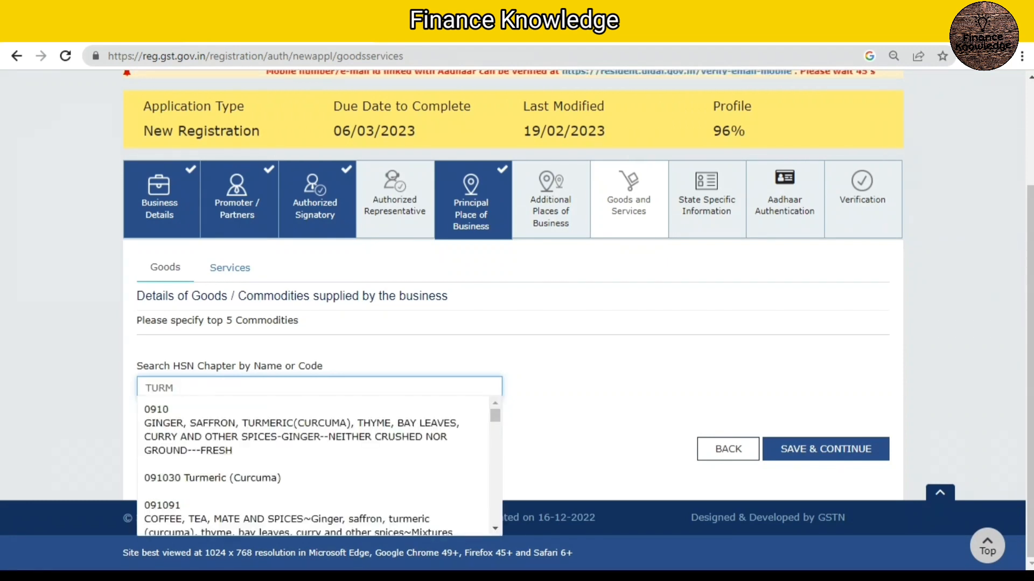
key("Down")
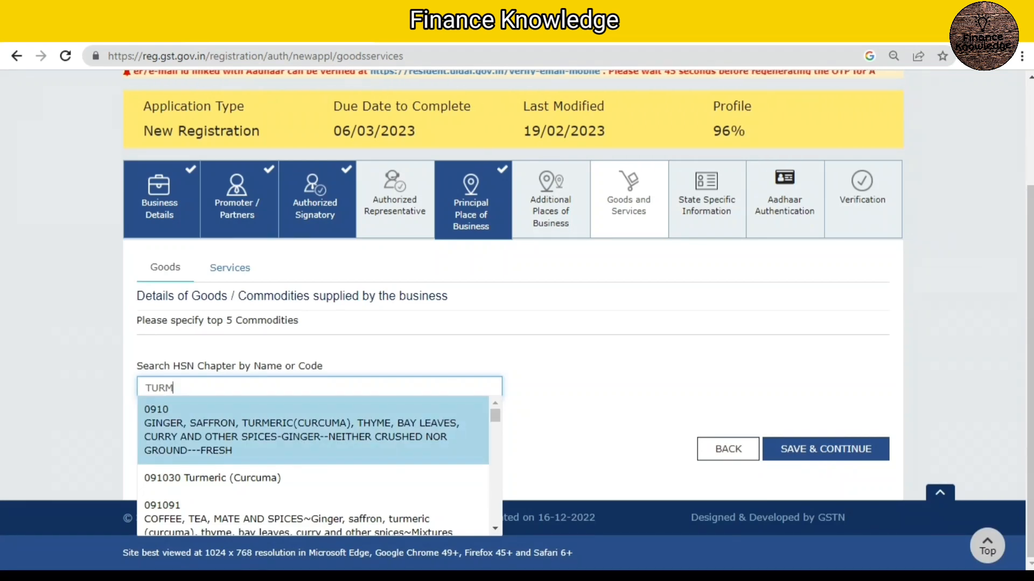
key("Return")
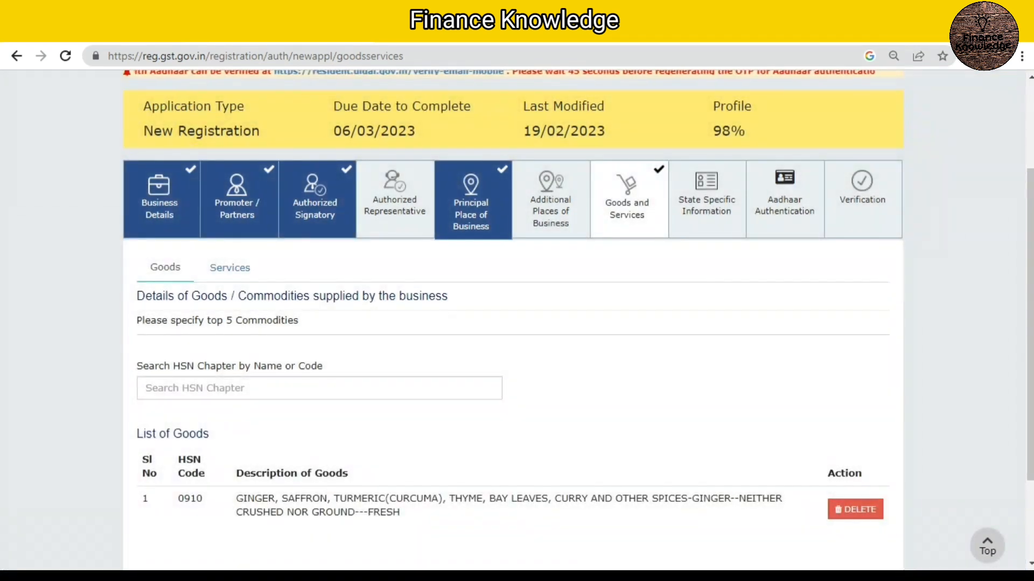
Step: Save the Goods and Services section and continue to the State Specific Information
scroll(517, 323, "down", 3)
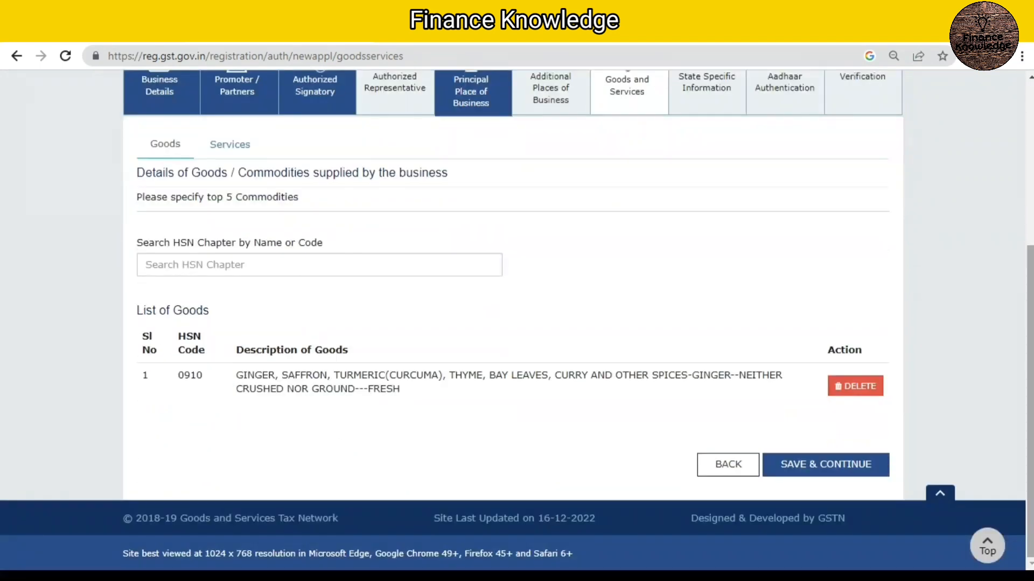
left_click(319, 265)
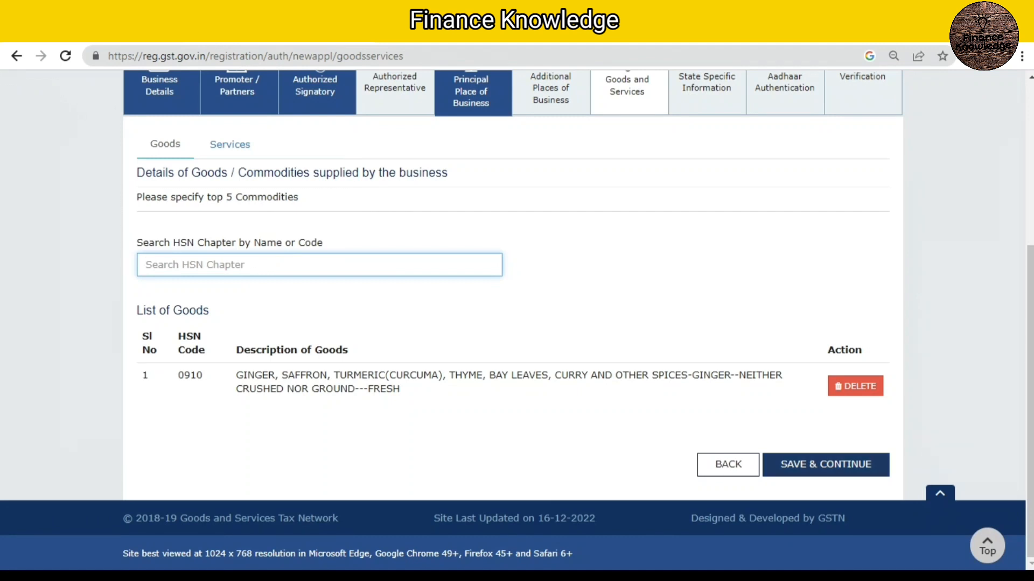
left_click(826, 464)
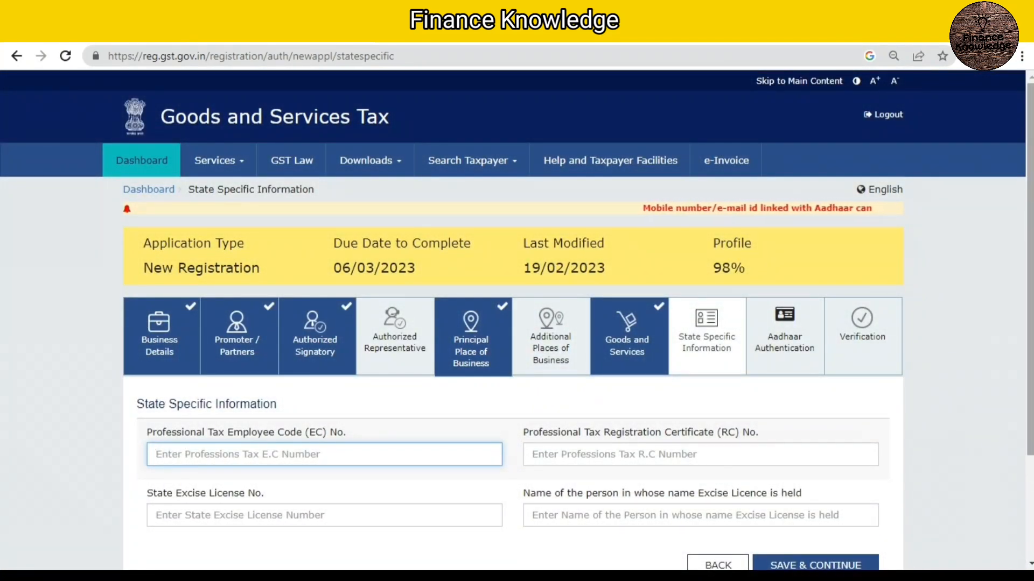
Step: Leave the professional tax and state excise fields blank and save the State Specific Information
scroll(512, 323, "down", 2)
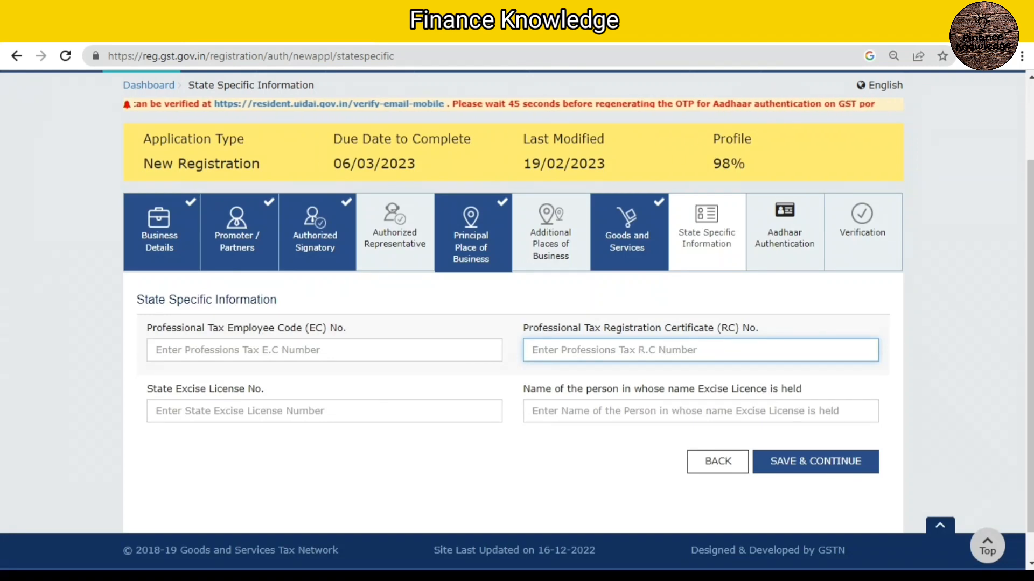
left_click(324, 411)
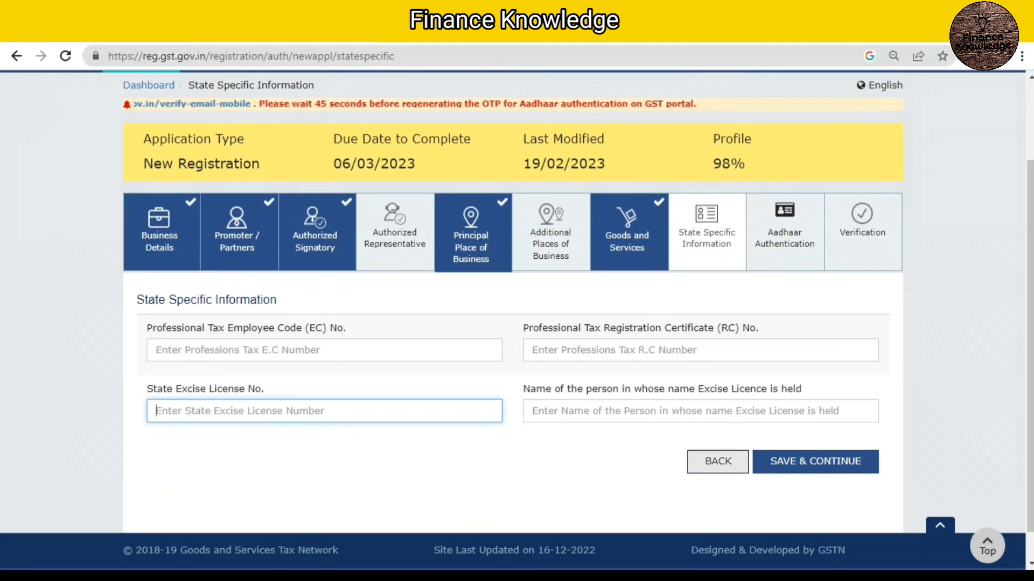
left_click(815, 462)
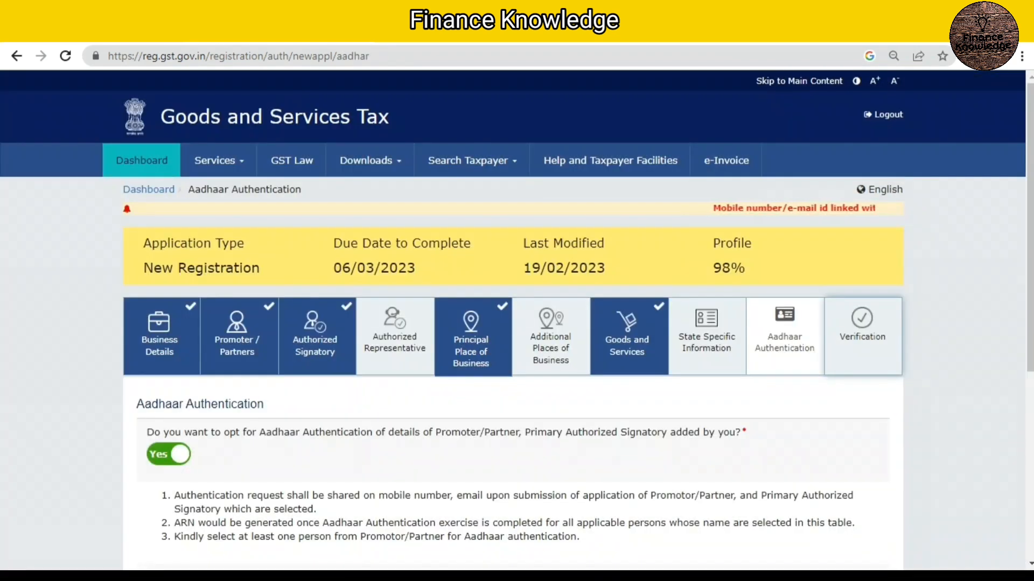
Step: Save the Aadhaar Authentication section with Yes chosen and the listed promoter selected, and proceed to the Verification declaration
scroll(517, 324, "down", 1)
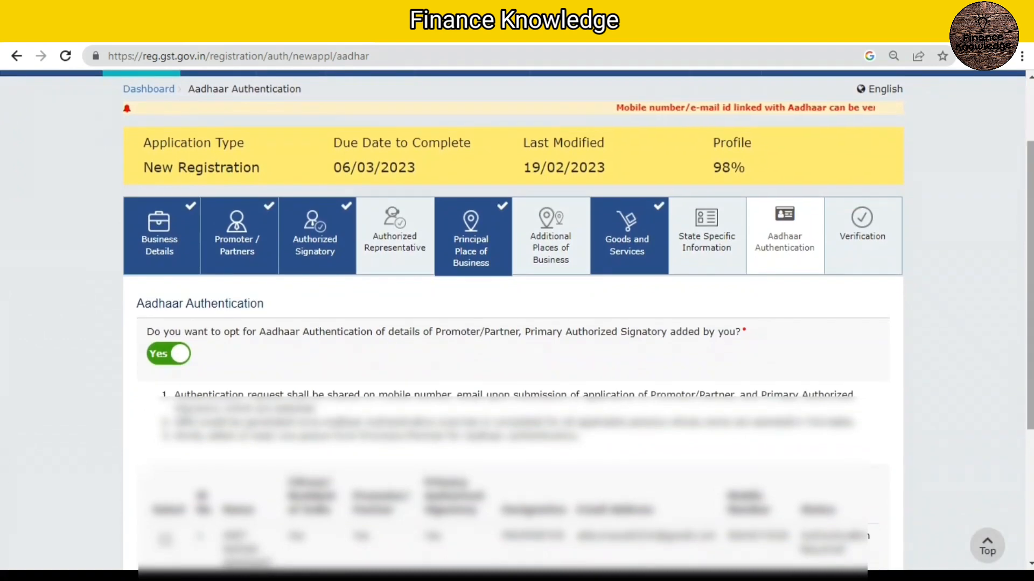
scroll(517, 323, "down", 2)
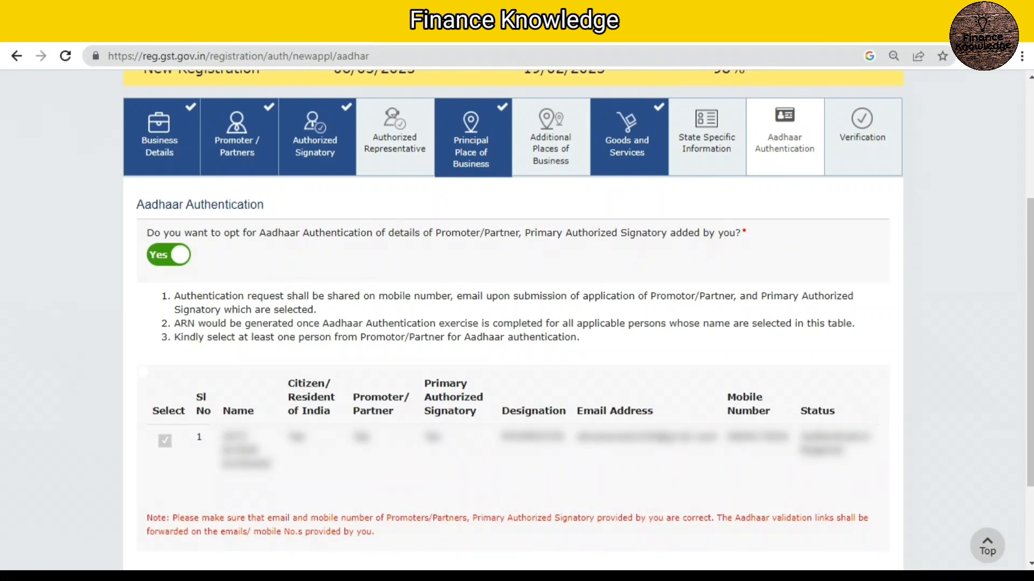
scroll(513, 323, "down", 2)
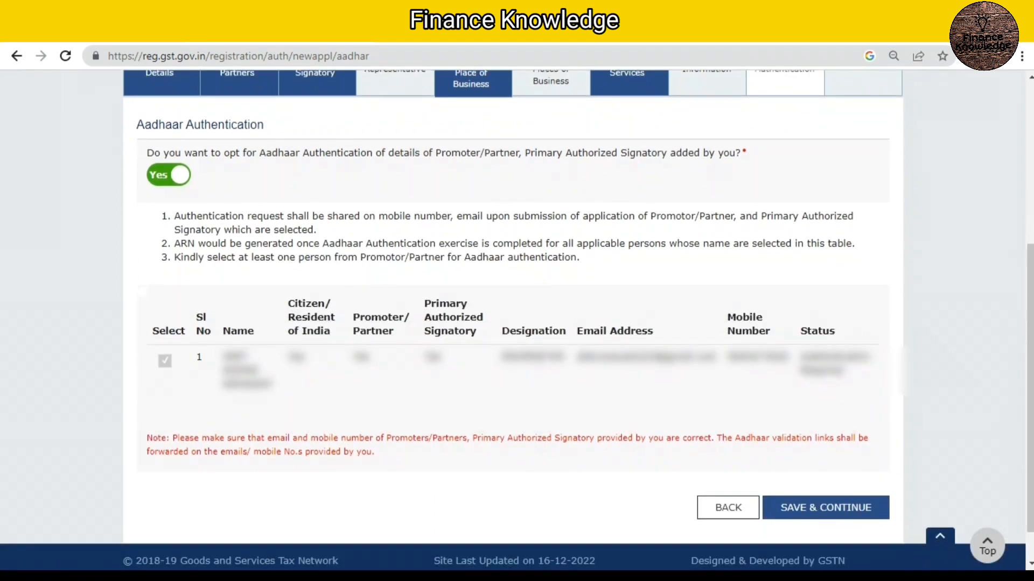
left_click(825, 508)
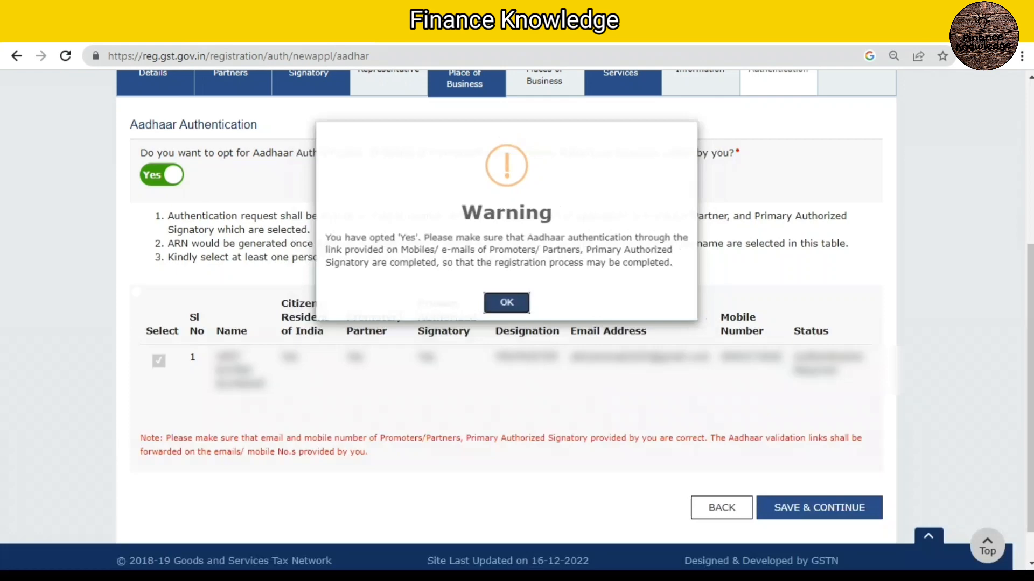
left_click(506, 302)
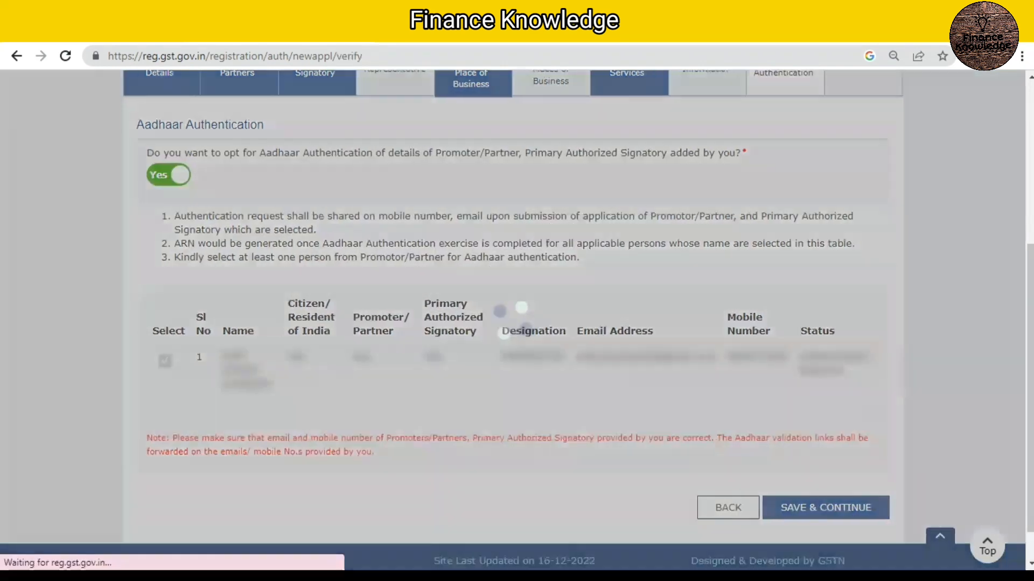
scroll(512, 320, "down", 3)
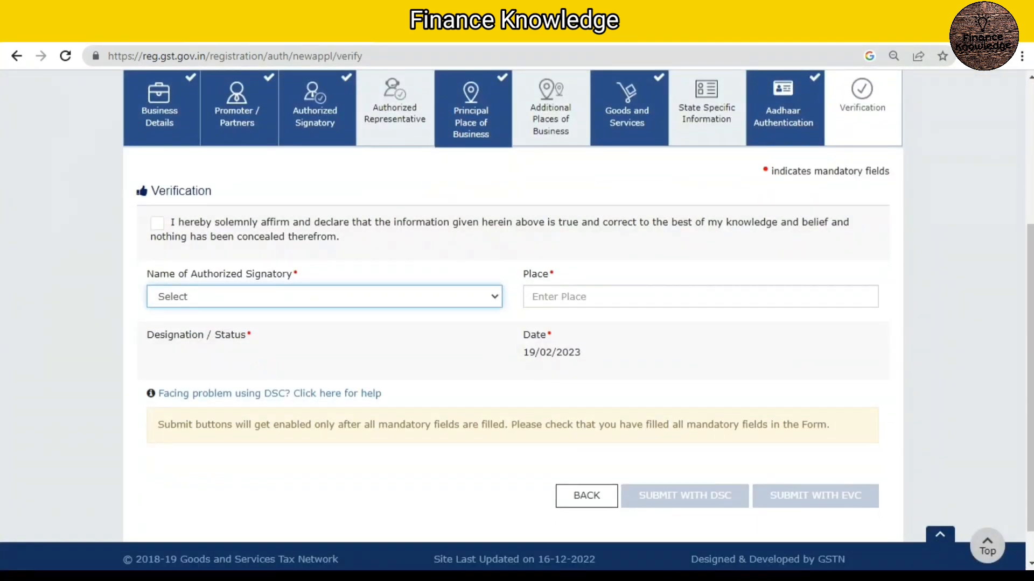
Step: Accept the verification declaration, select the listed authorized signatory, and fill in the place of signing
left_click(158, 223)
left_click(324, 296)
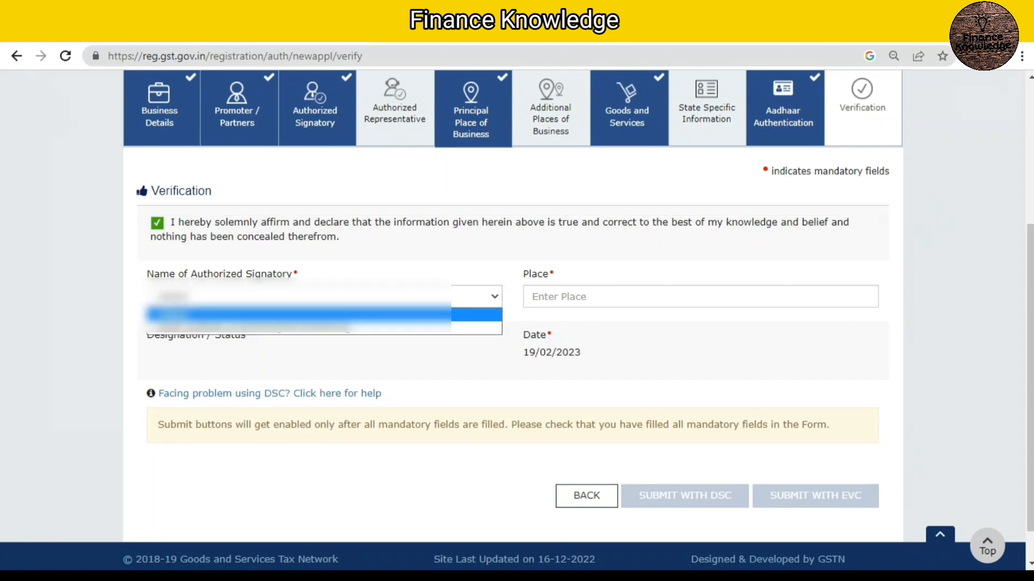
left_click(324, 328)
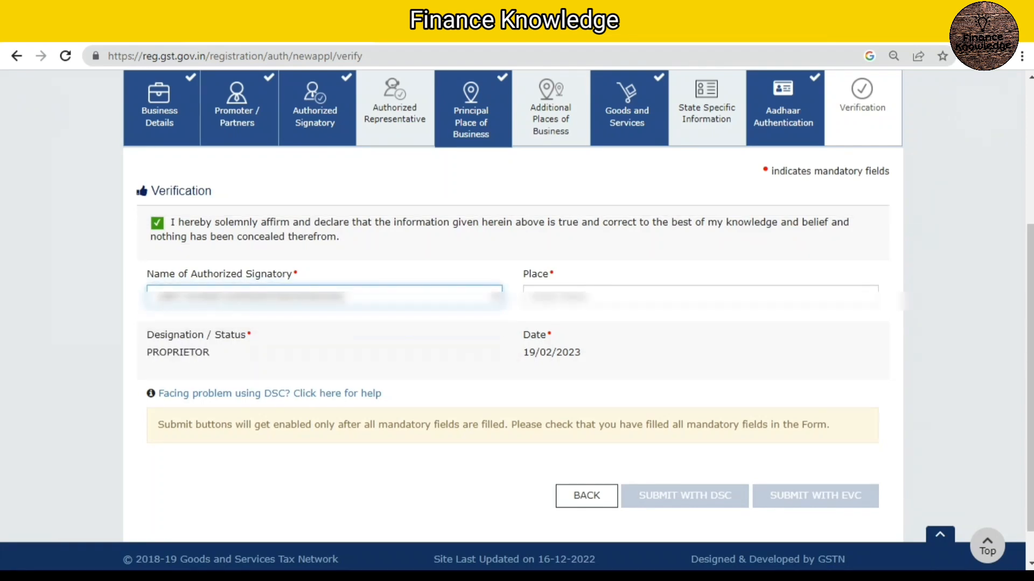
left_click(636, 297)
key("Return")
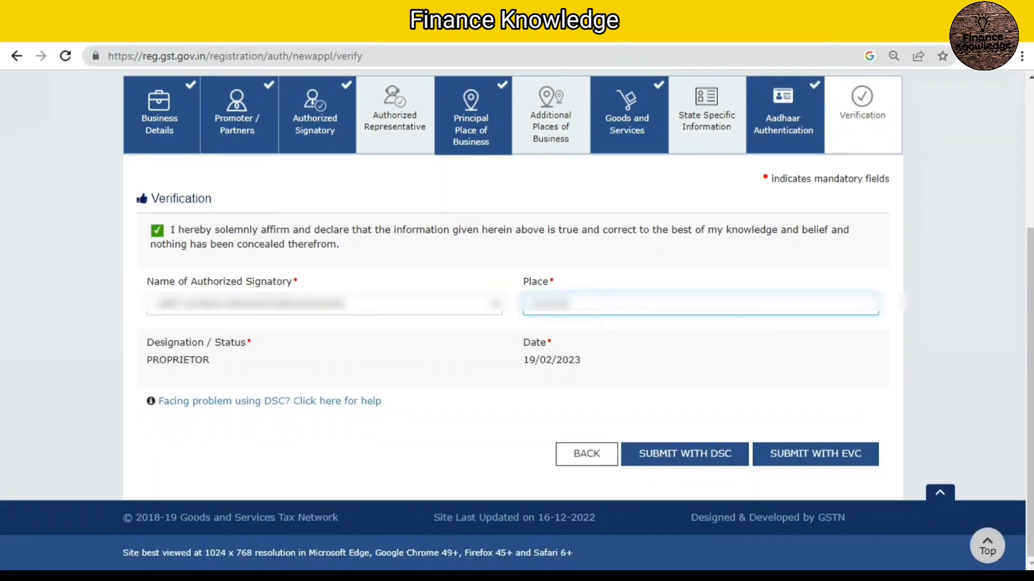
Step: Start submitting the application with EVC, and close the OTP verification without entering a code
left_click(815, 454)
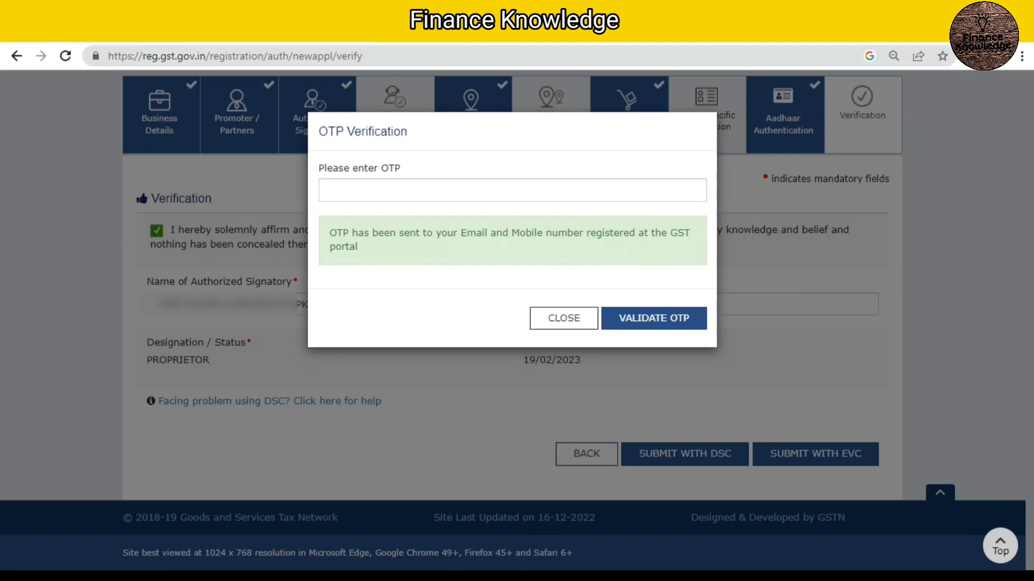
left_click(564, 318)
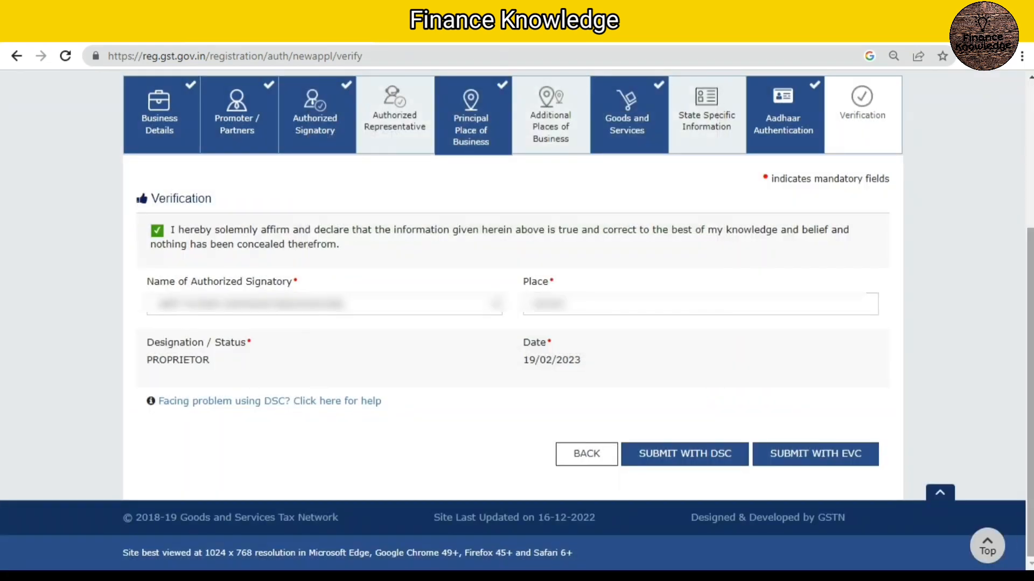
left_click_drag(1030, 377, 1030, 233)
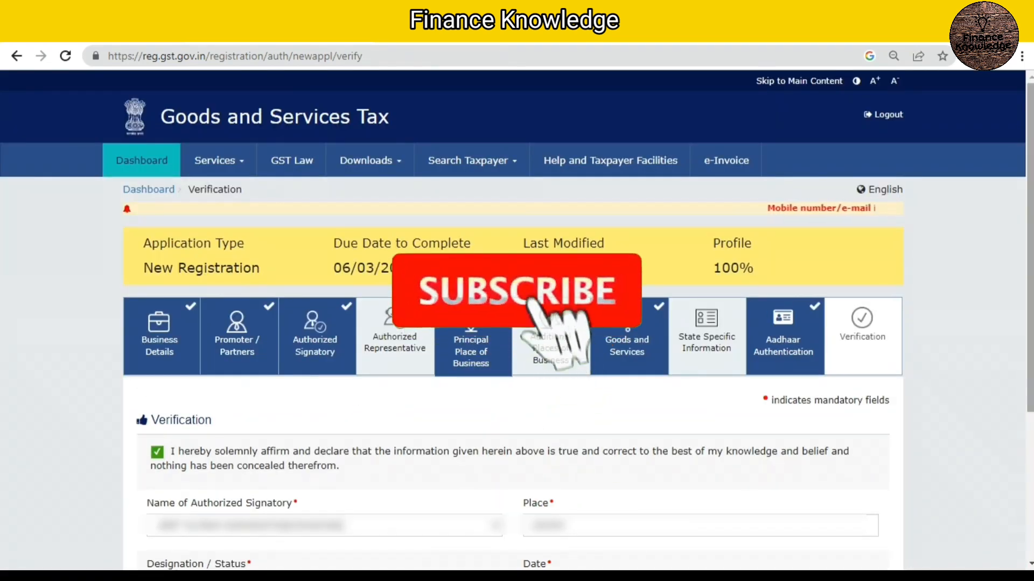